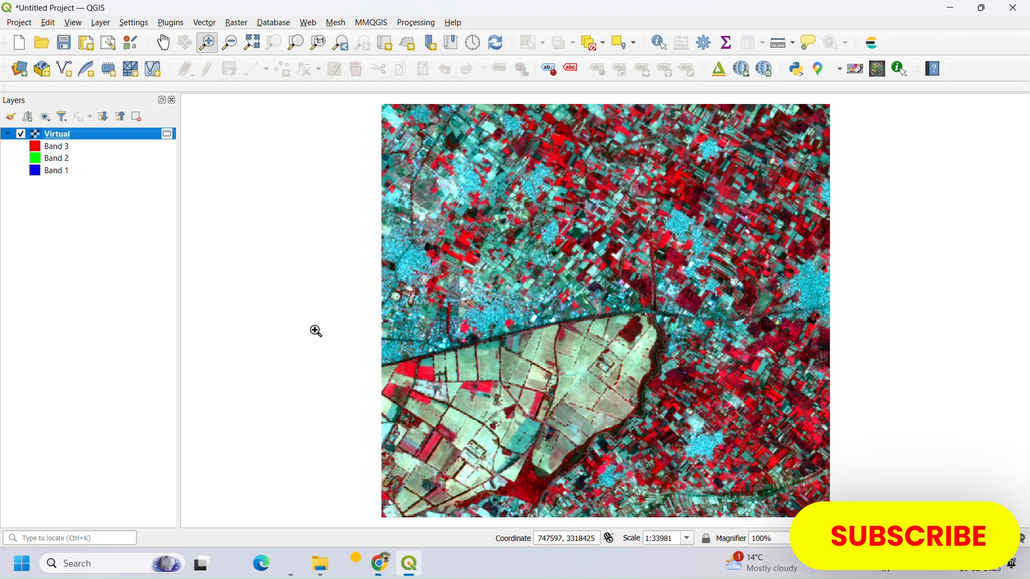
Switch to the Google Earth imagery article in Chrome and copy the Google Satellite (Imagery only) connection URL.
left_click(380, 563)
left_click(338, 507)
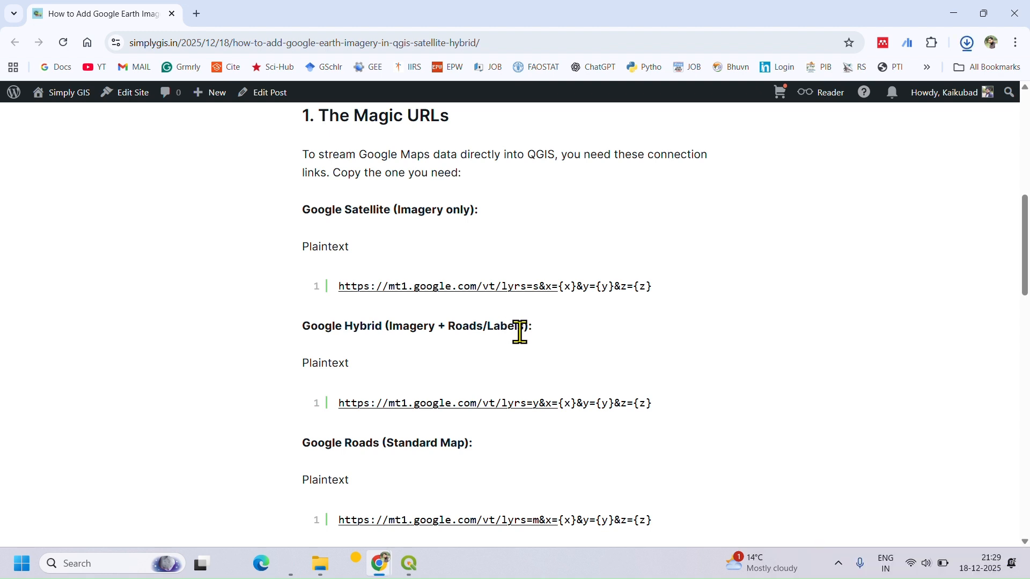
scroll(520, 332, "down", 1)
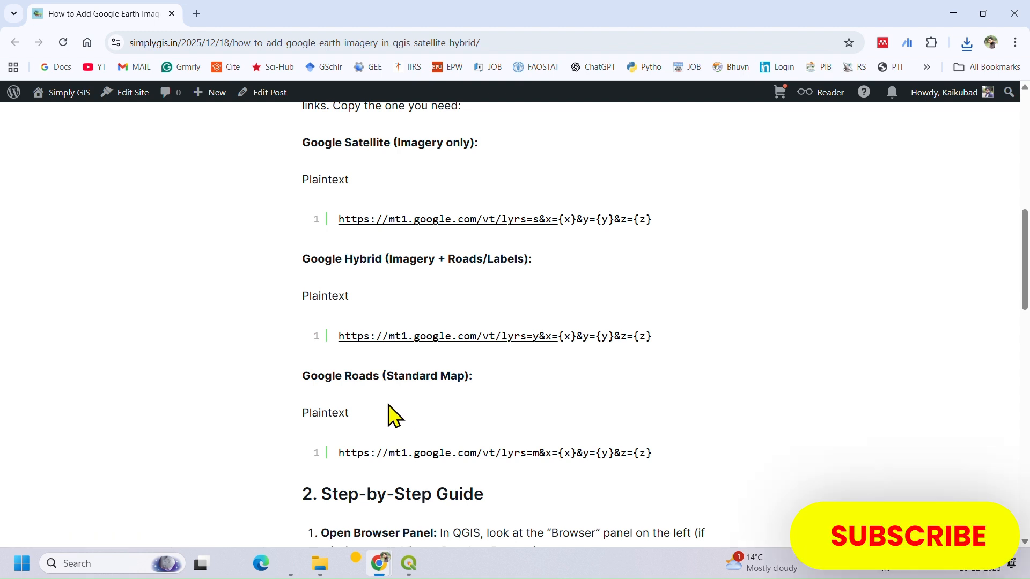
scroll(389, 407, "up", 1)
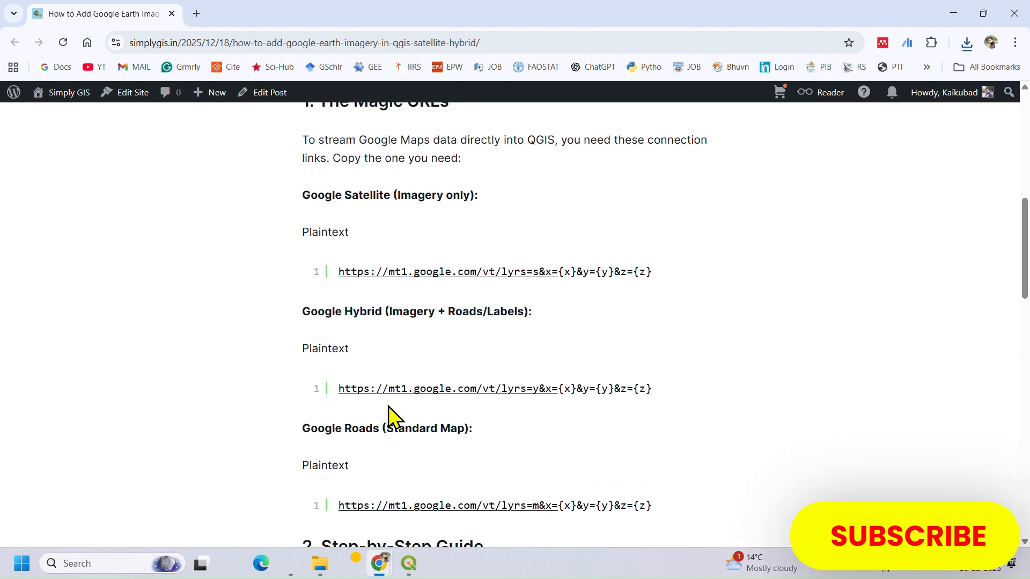
scroll(485, 325, "down", 1)
scroll(492, 333, "up", 1)
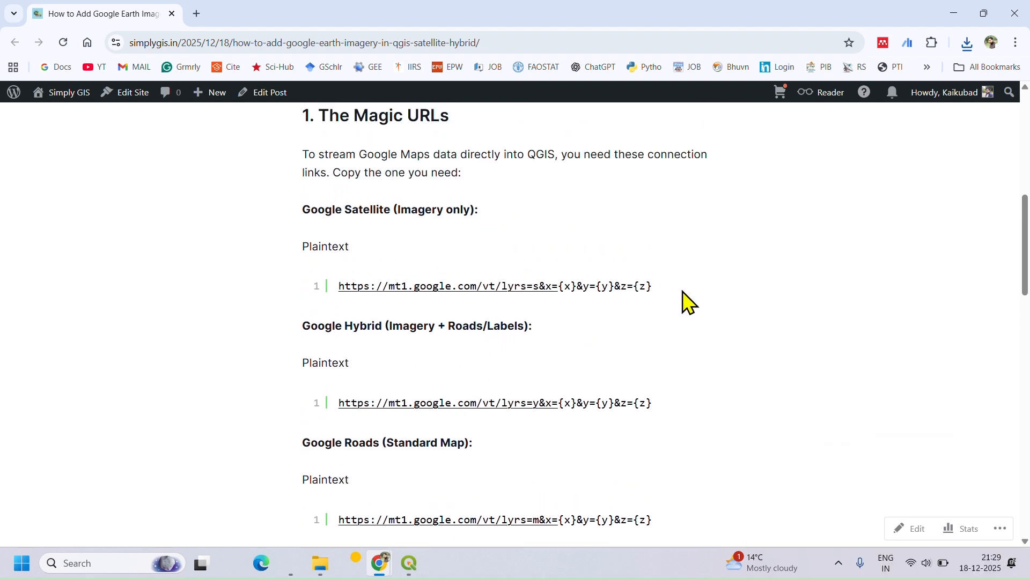
left_click_drag(667, 296, 341, 286)
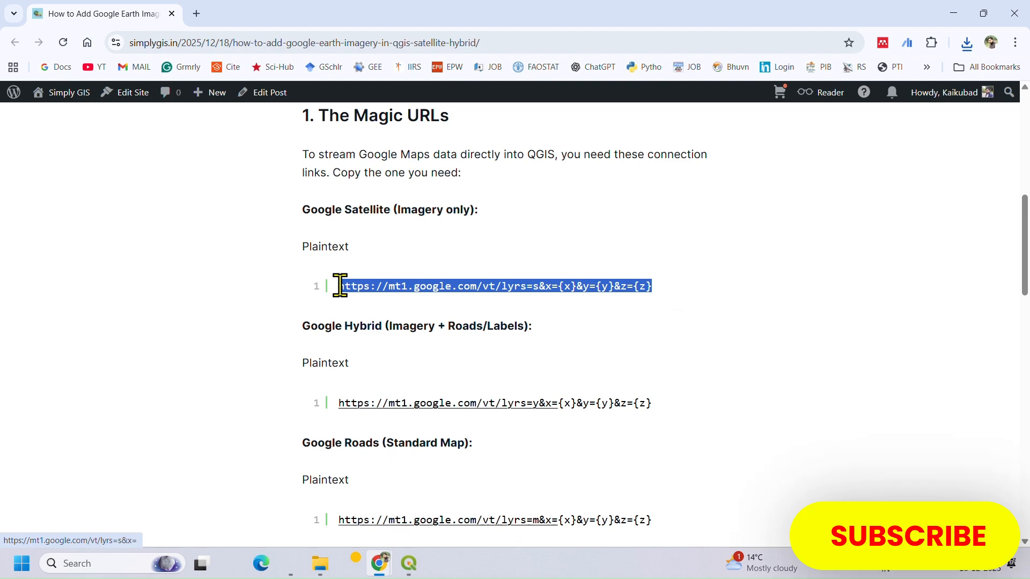
right_click(354, 289)
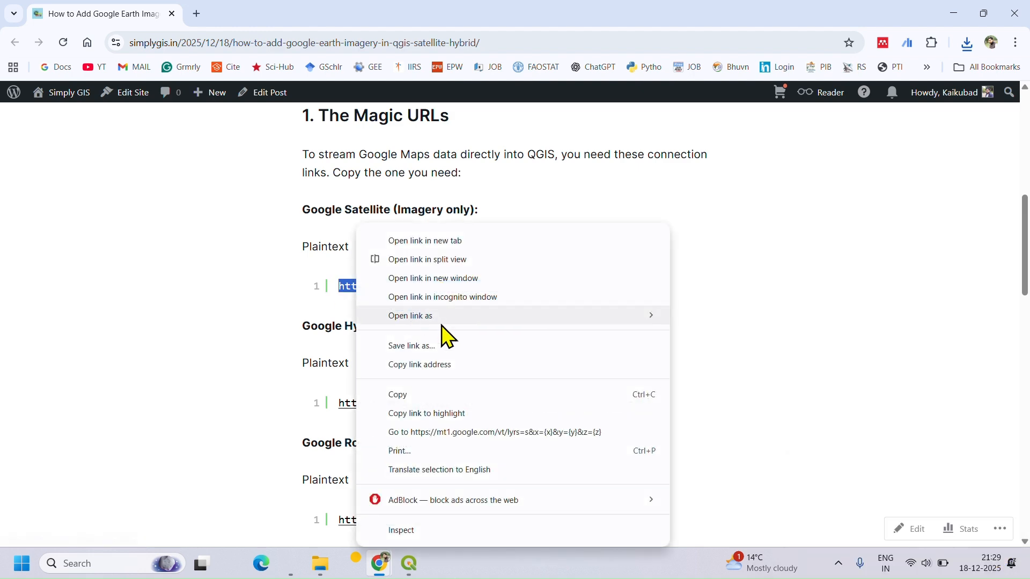
left_click(450, 399)
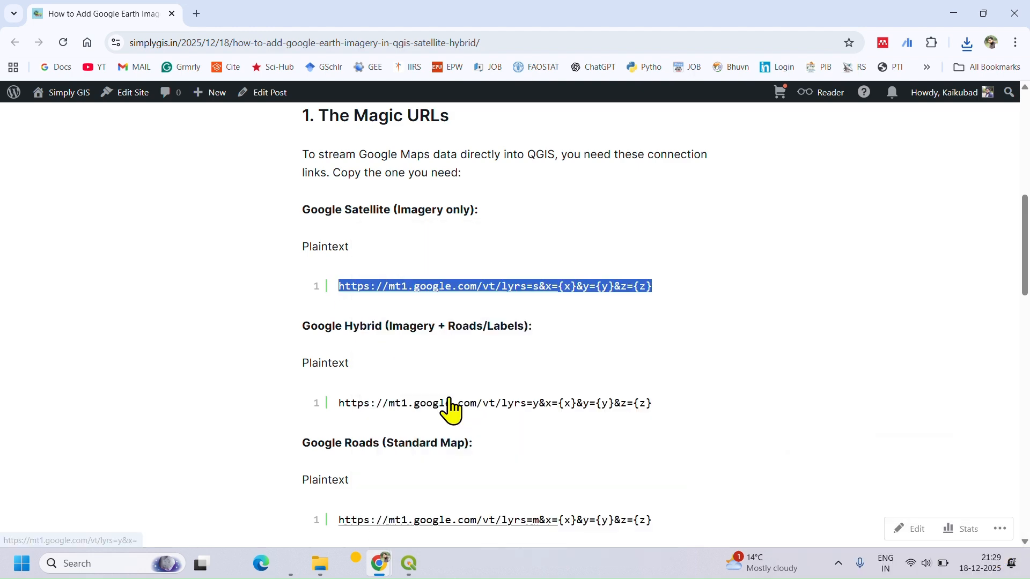
Switch to QGIS and open the data source settings for adding an XYZ layer.
left_click(411, 568)
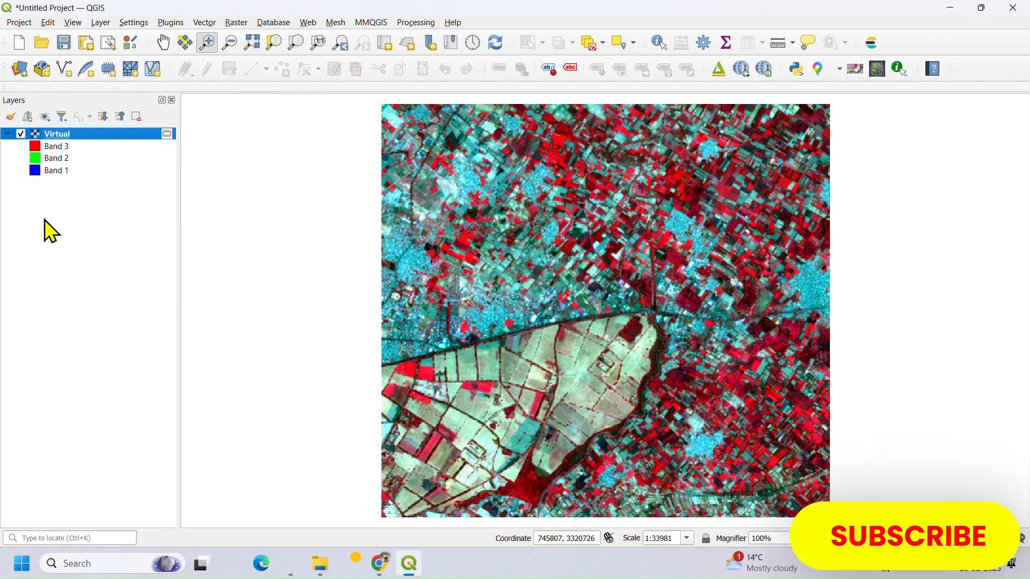
left_click(102, 23)
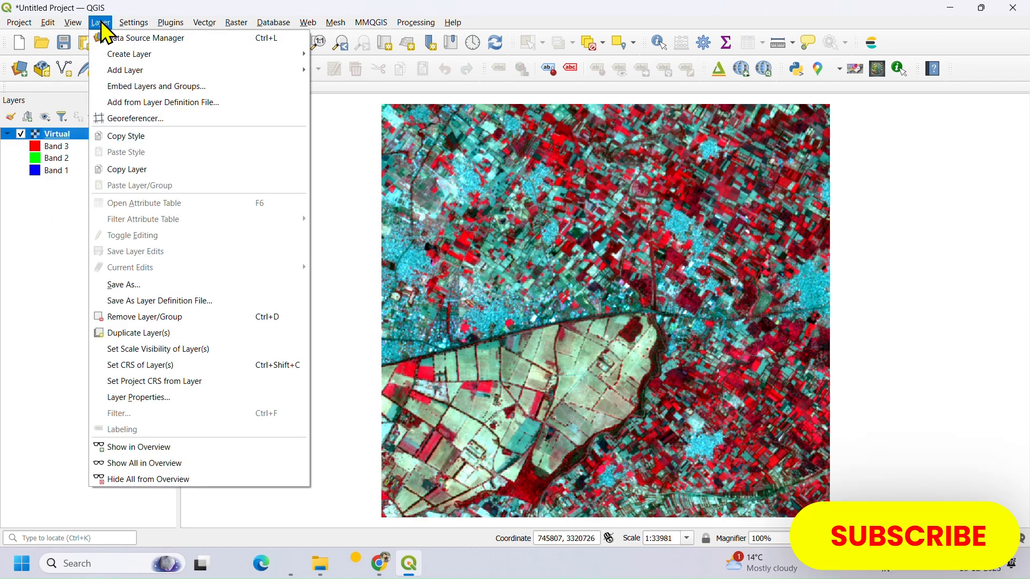
mouse_move(123, 68)
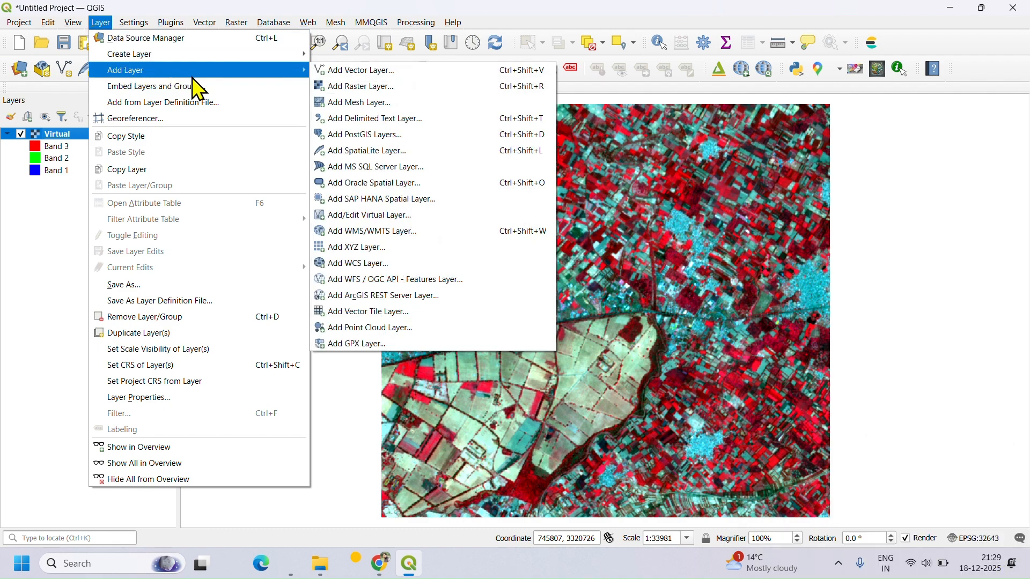
left_click(419, 250)
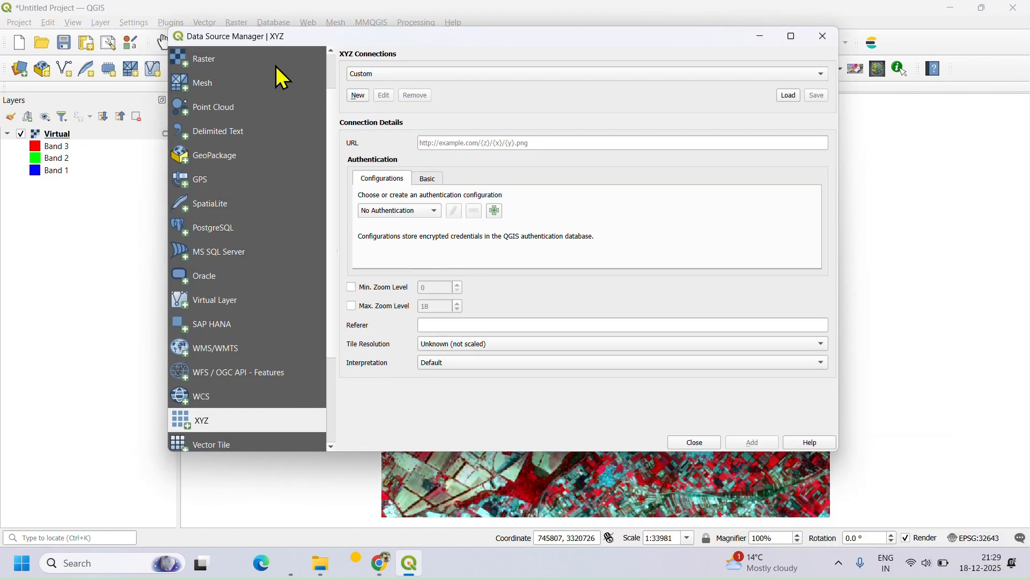
left_click_drag(324, 38, 277, 71)
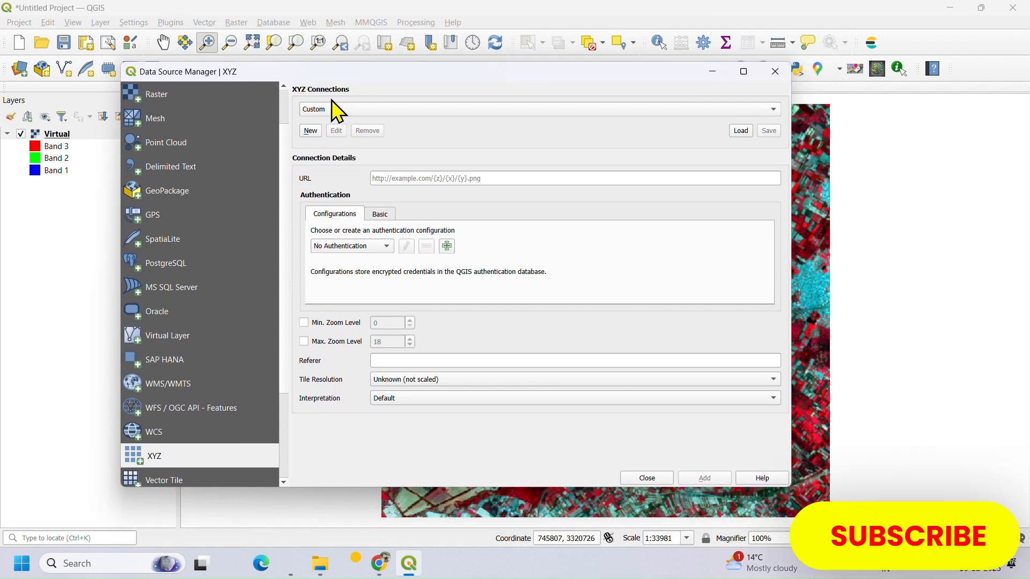
Start a new XYZ connection named Google Map and paste the copied Google Satellite link as its URL.
left_click(313, 133)
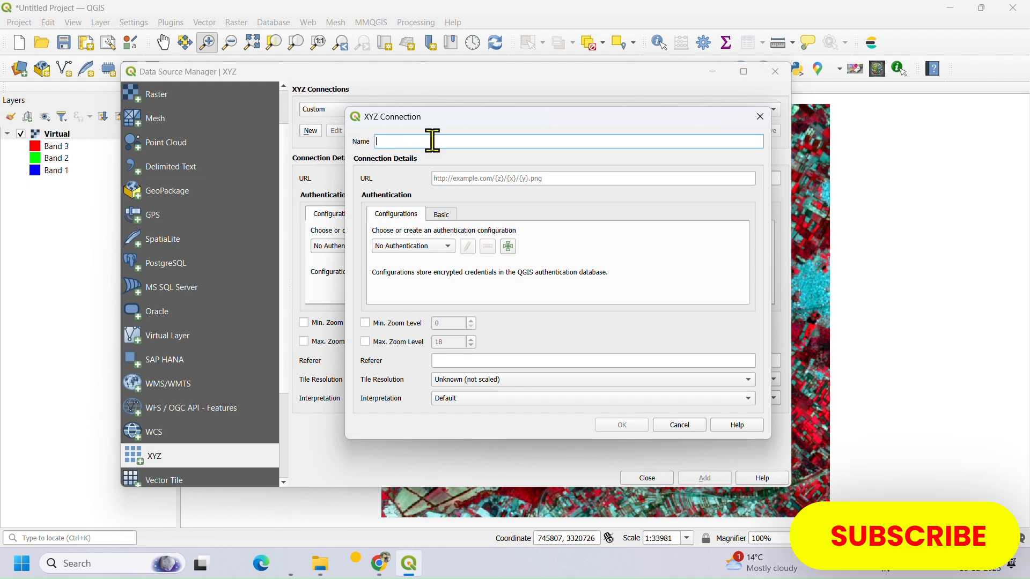
type("Google Map")
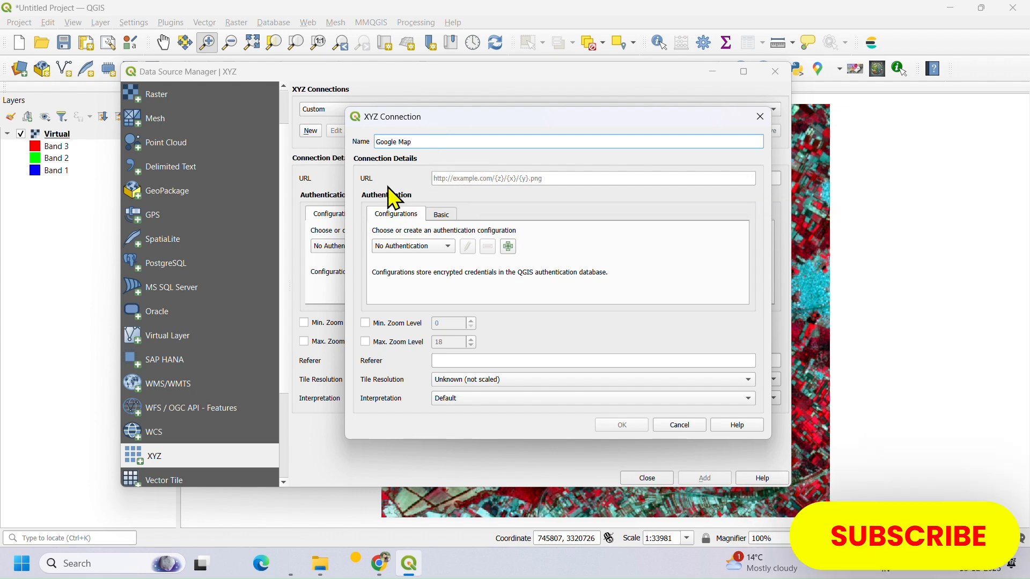
left_click(467, 178)
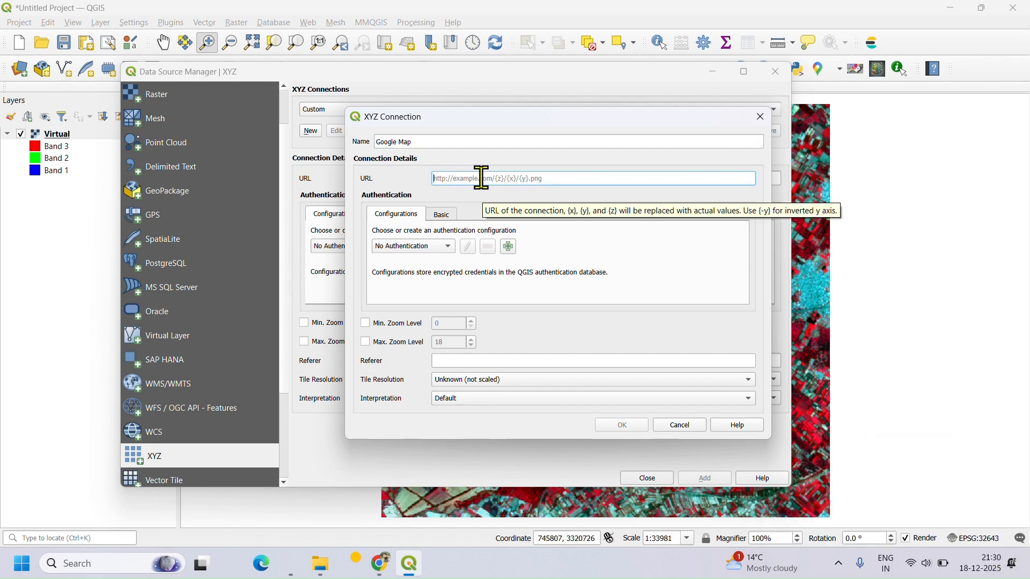
right_click(482, 178)
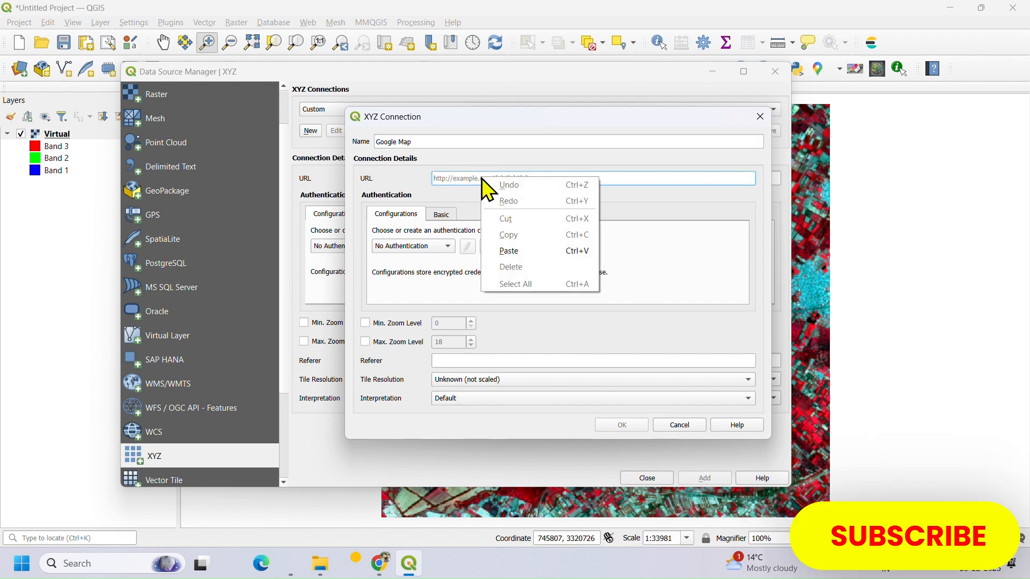
left_click(524, 250)
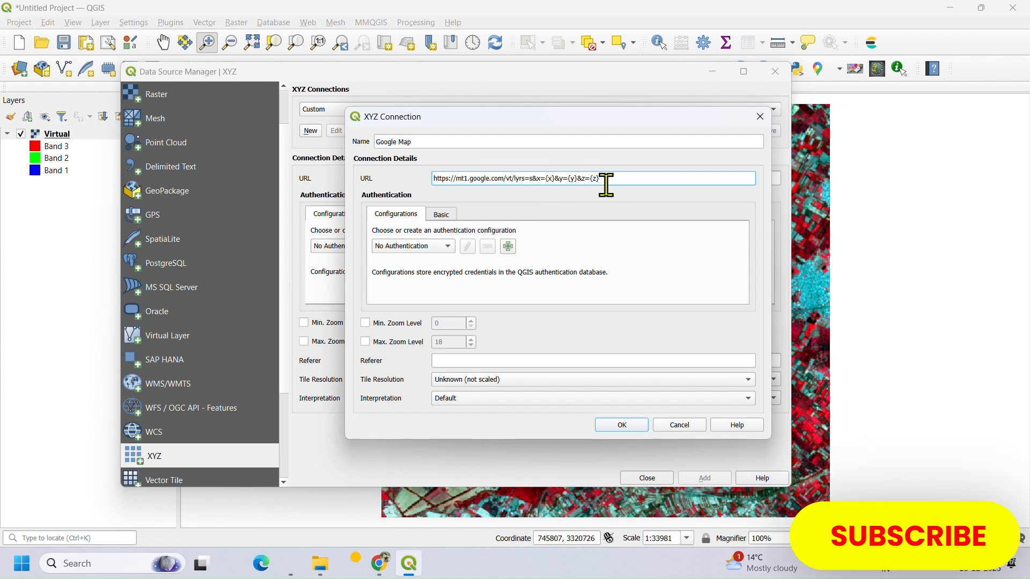
Enable both zoom limits for the connection with minimum 0 and maximum 20, and save the connection.
left_click(367, 325)
left_click(365, 343)
left_click(453, 320)
double_click(450, 343)
type("20")
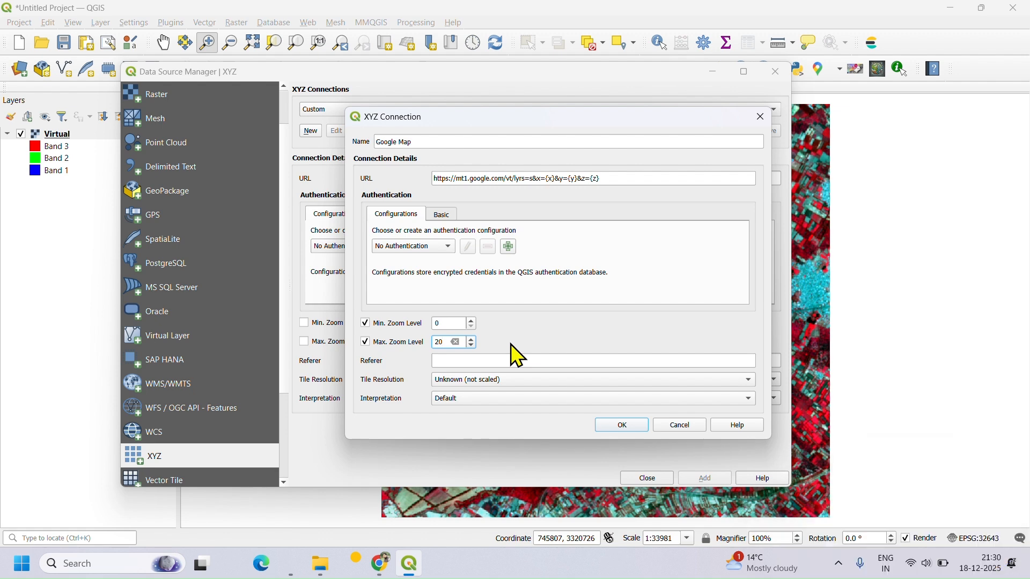
left_click(636, 426)
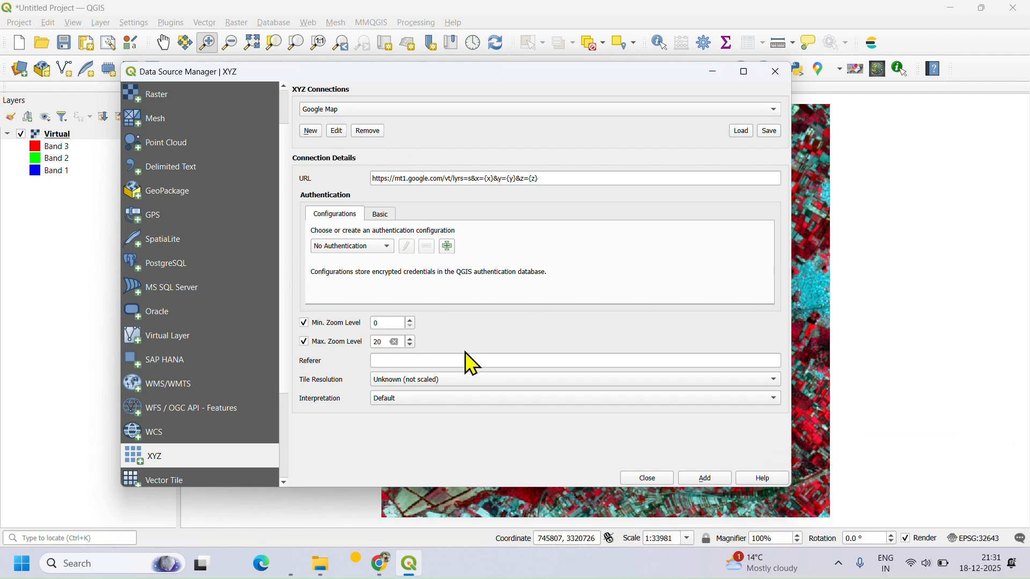
Add the Google Map connection to the project as a layer and place it below the Virtual layer.
left_click(718, 481)
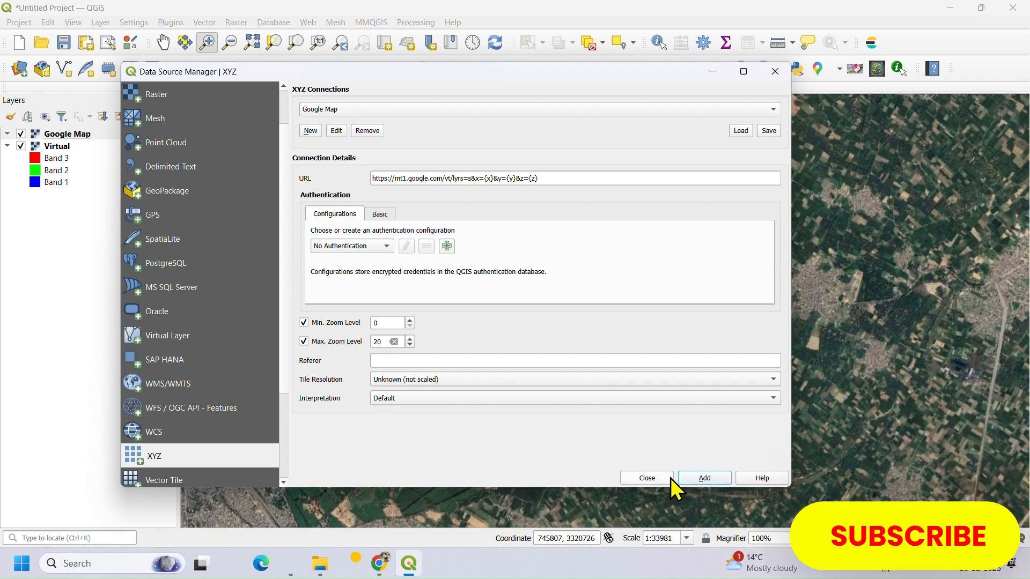
left_click(665, 478)
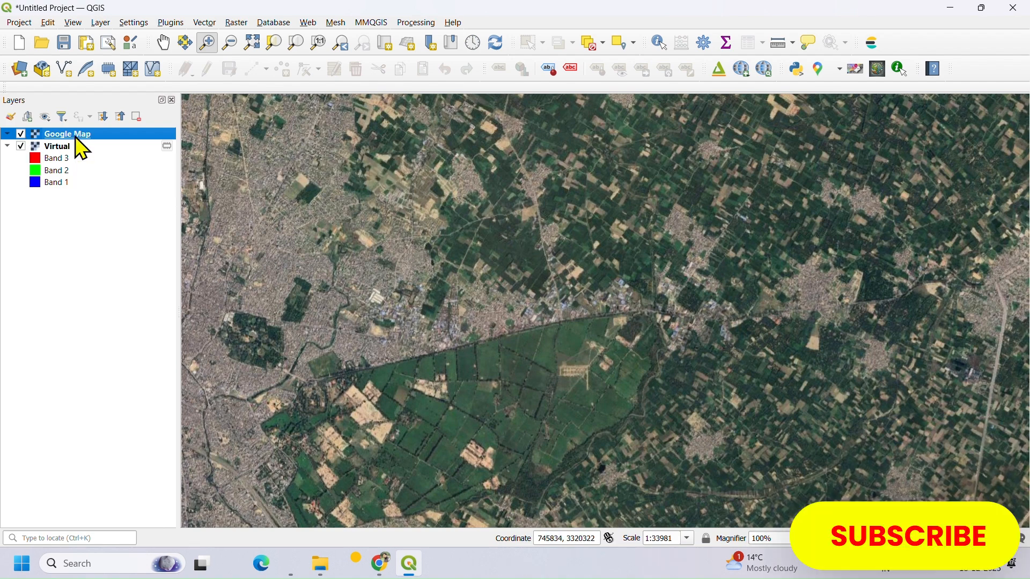
left_click_drag(77, 138, 75, 212)
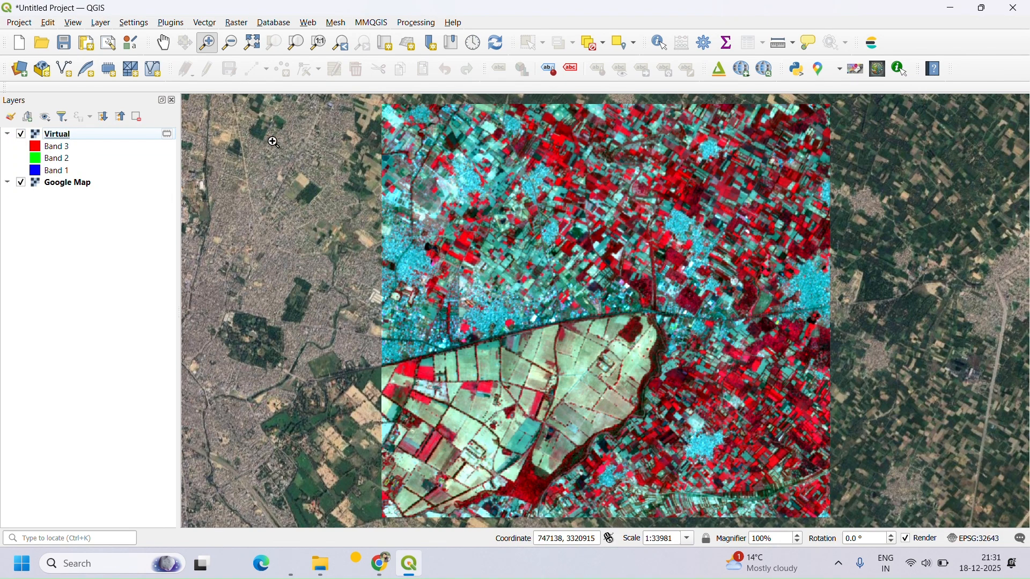
Compare the Virtual image with the Google Map imagery around a settlement by toggling Virtual's visibility, and return to Virtual's full extent.
left_click_drag(646, 200, 742, 293)
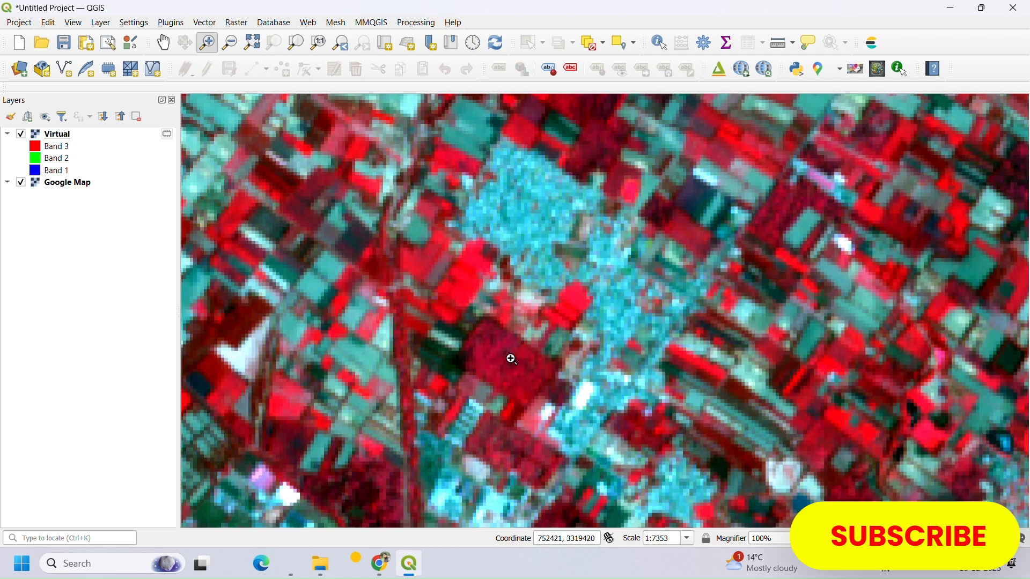
left_click(22, 134)
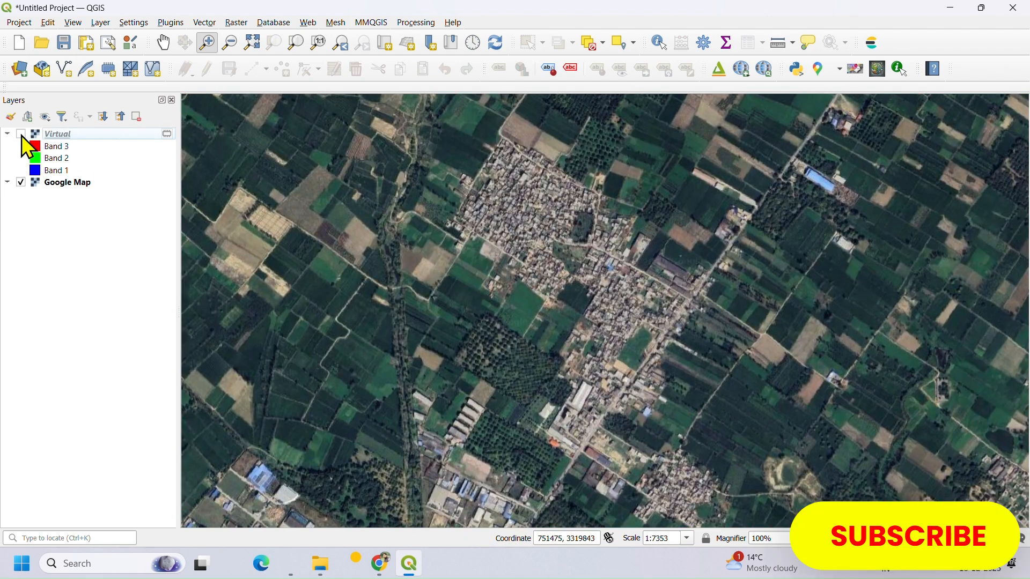
left_click(21, 134)
left_click(21, 134)
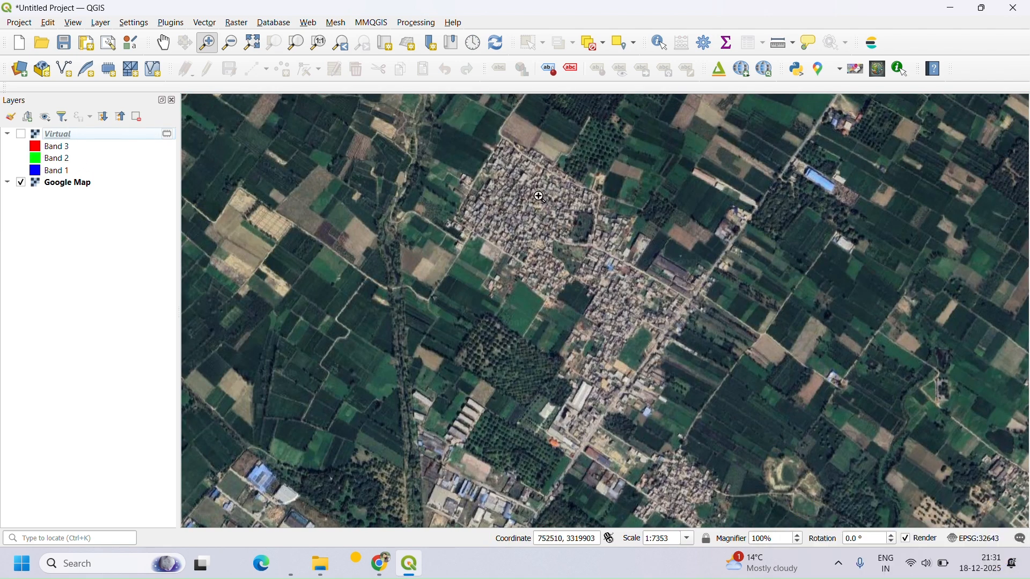
left_click(22, 135)
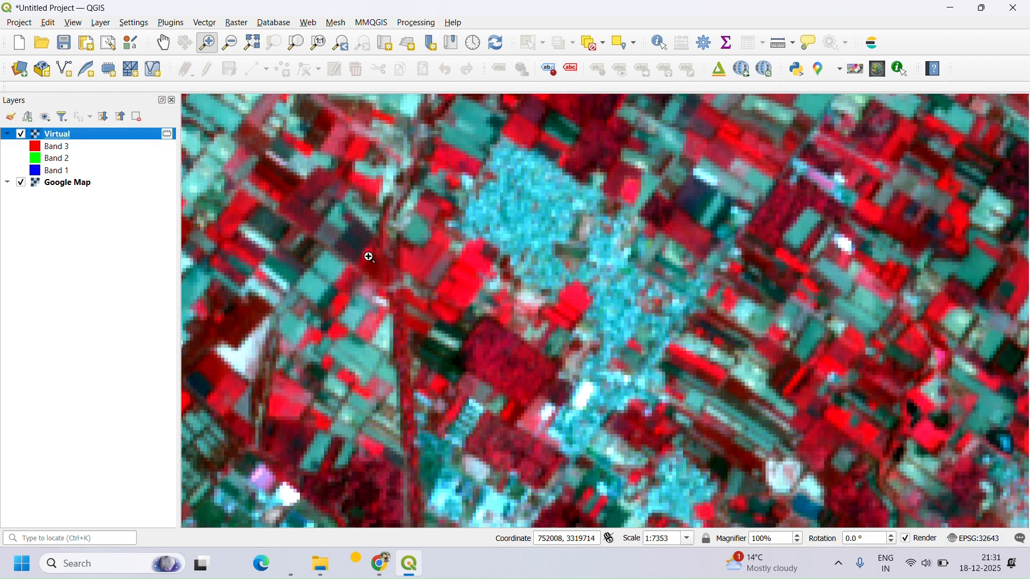
left_click(24, 134)
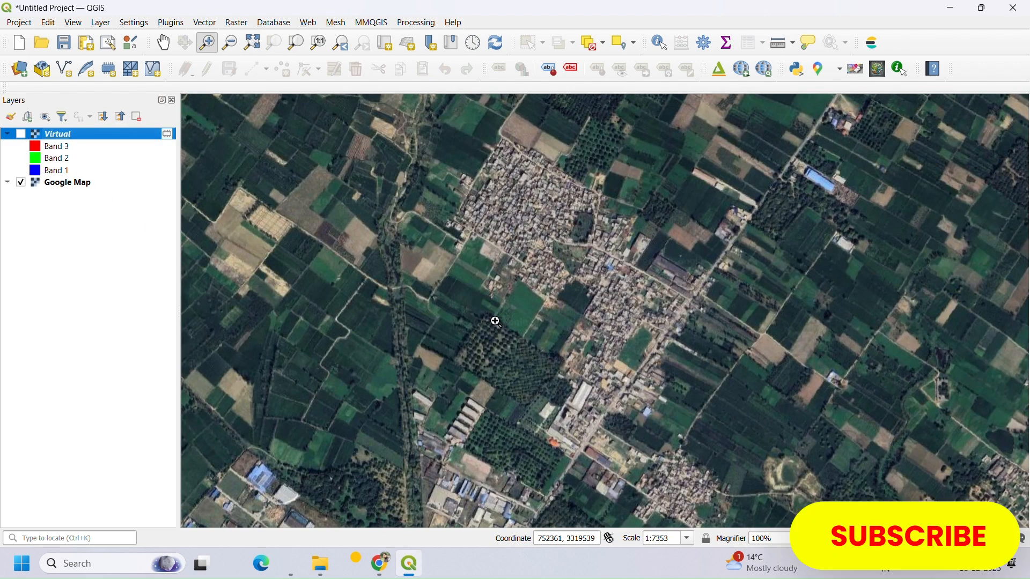
left_click(20, 134)
left_click(21, 135)
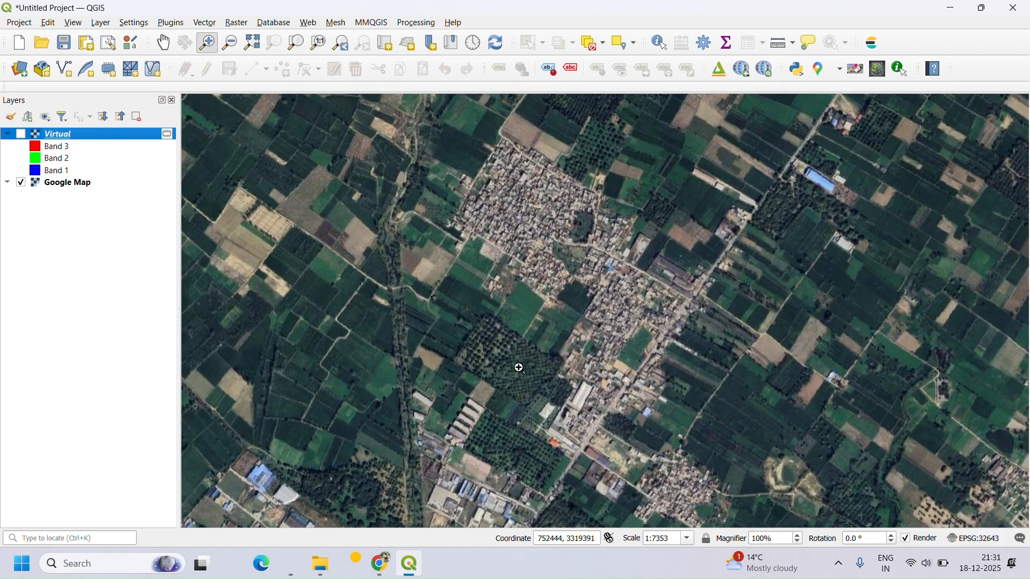
left_click(21, 134)
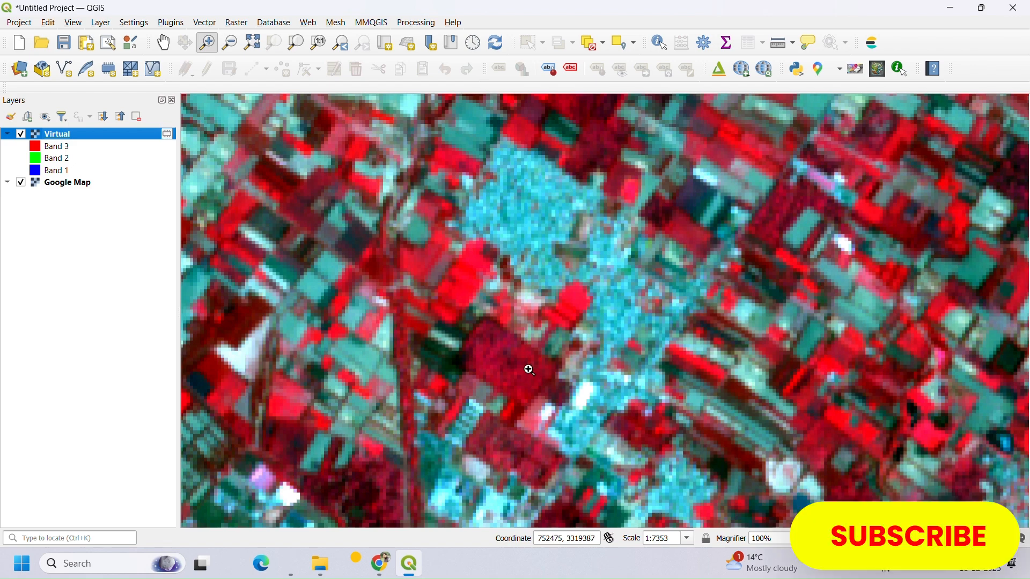
right_click(75, 137)
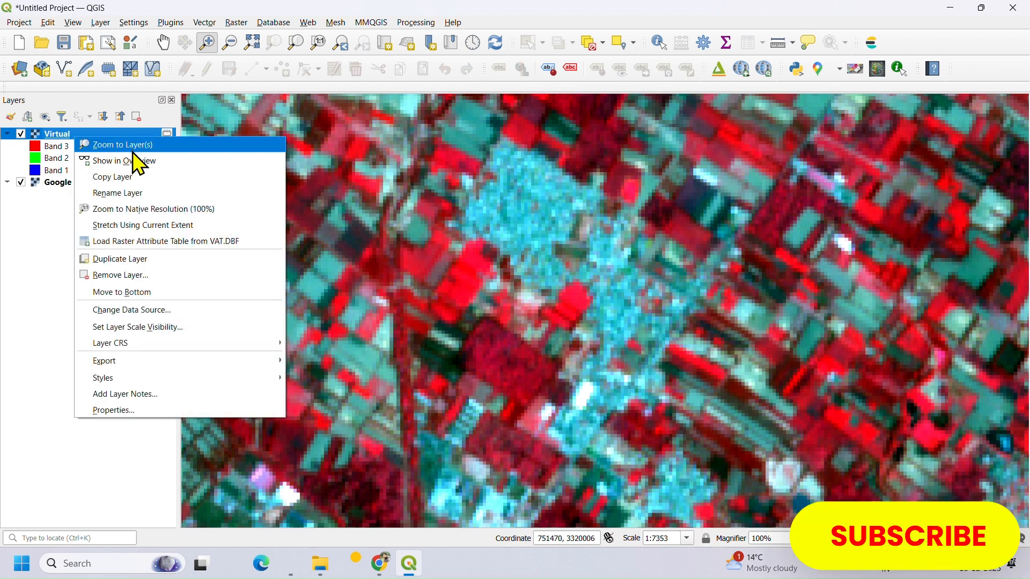
left_click(122, 145)
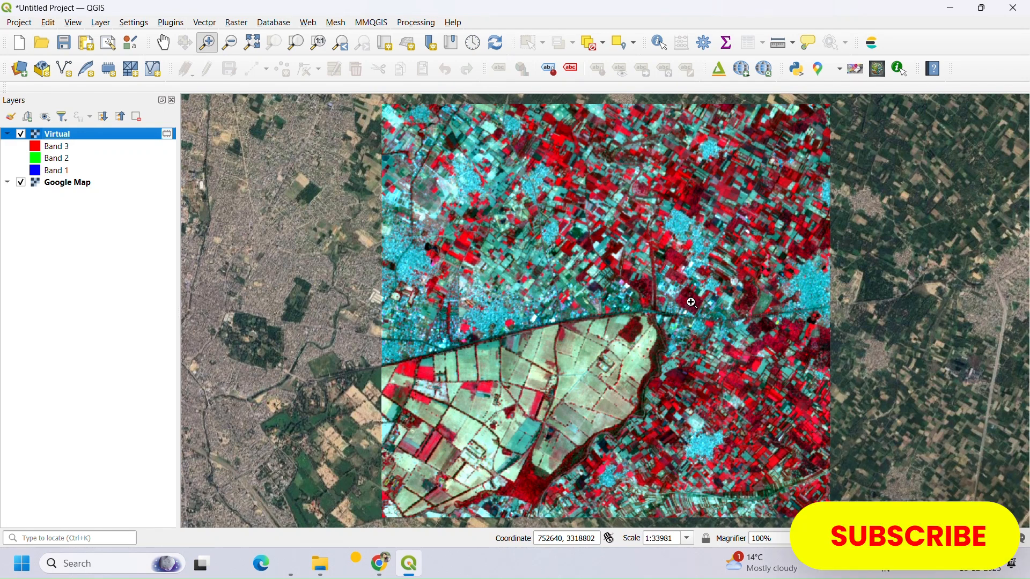
Switch back to the article in Chrome and copy the Google Hybrid (Imagery + Roads/Labels) connection URL.
left_click(381, 562)
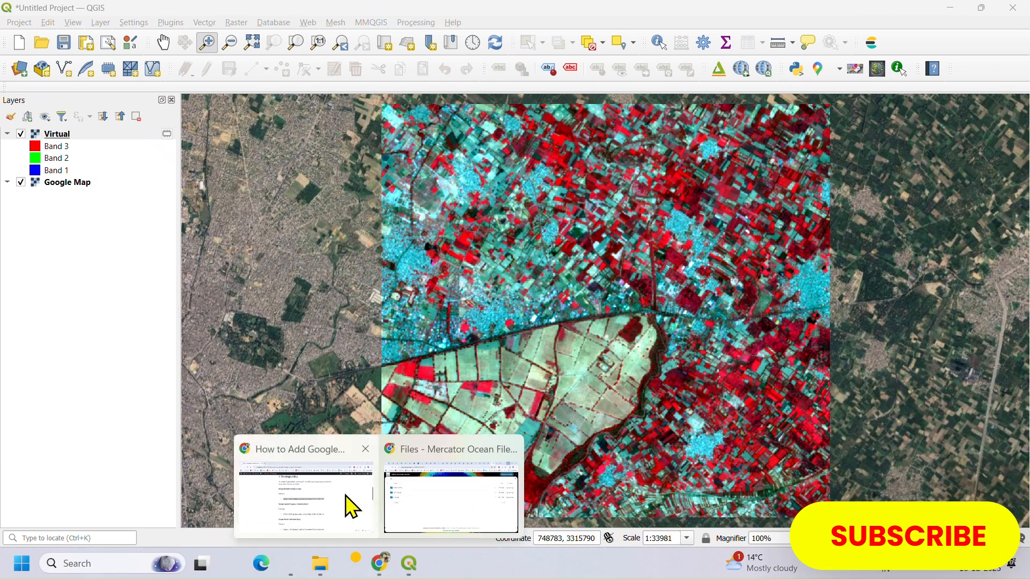
left_click(346, 496)
scroll(451, 386, "down", 1)
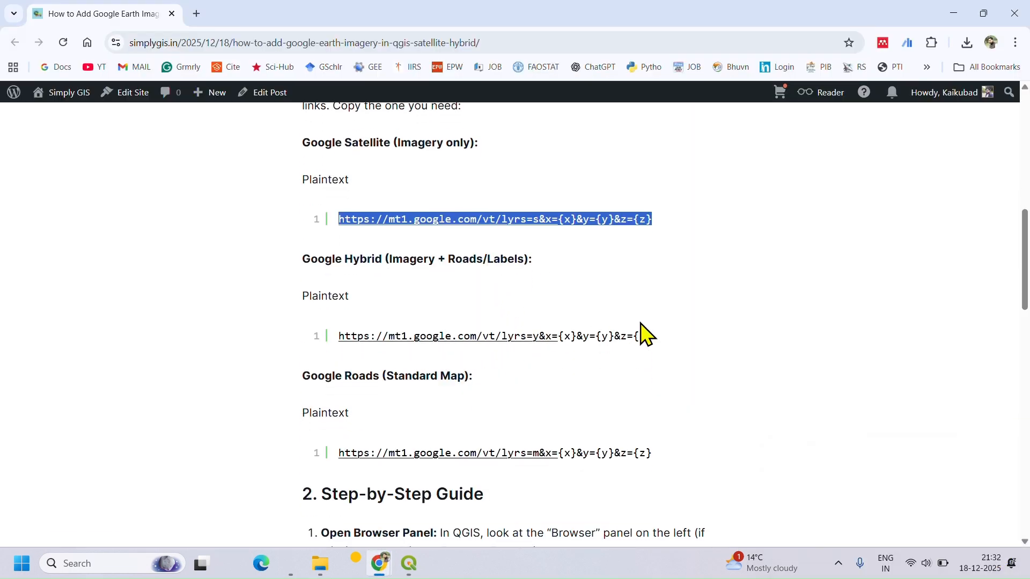
left_click_drag(652, 337, 338, 337)
right_click(380, 347)
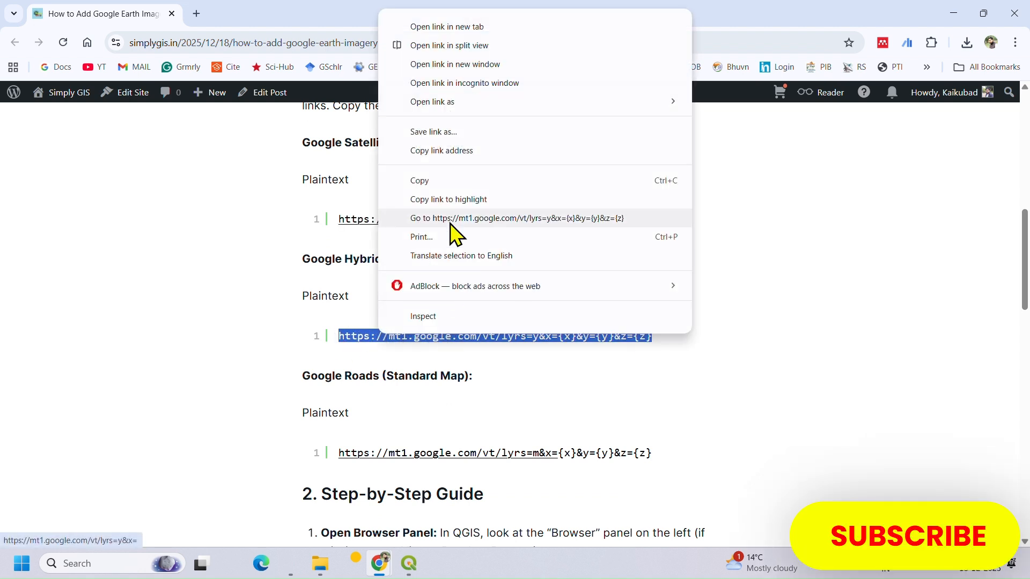
left_click(445, 182)
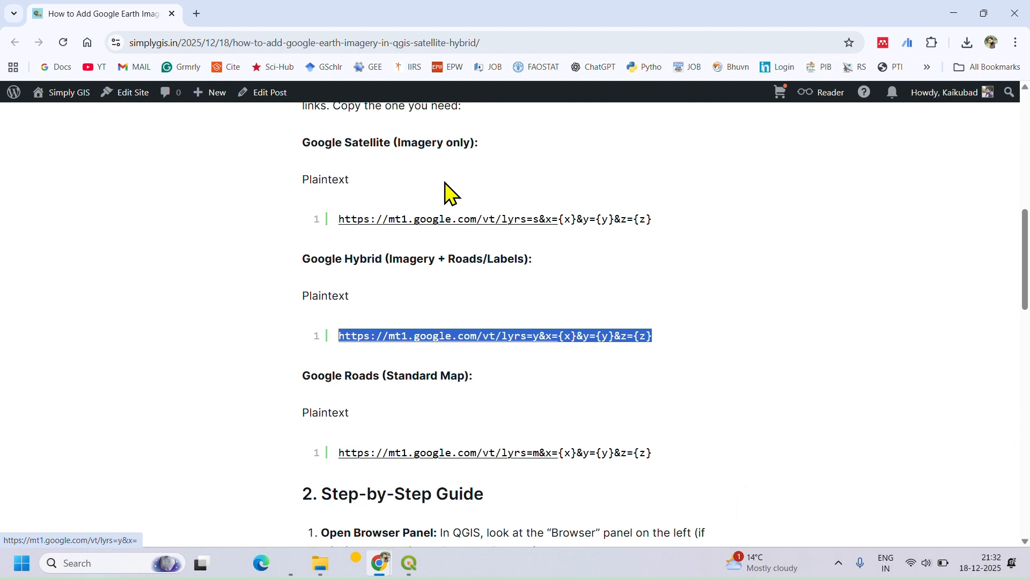
left_click(410, 564)
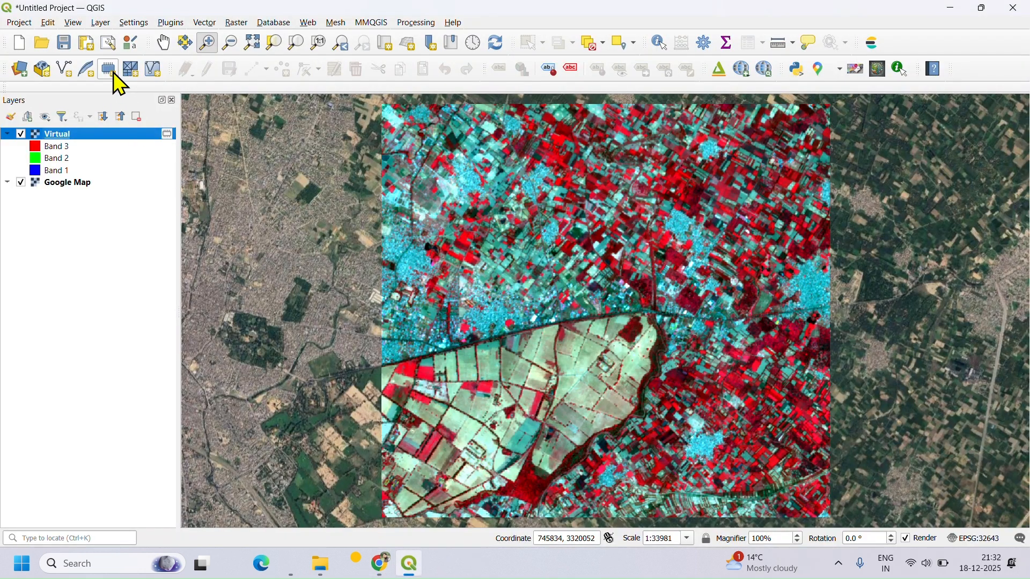
left_click(105, 23)
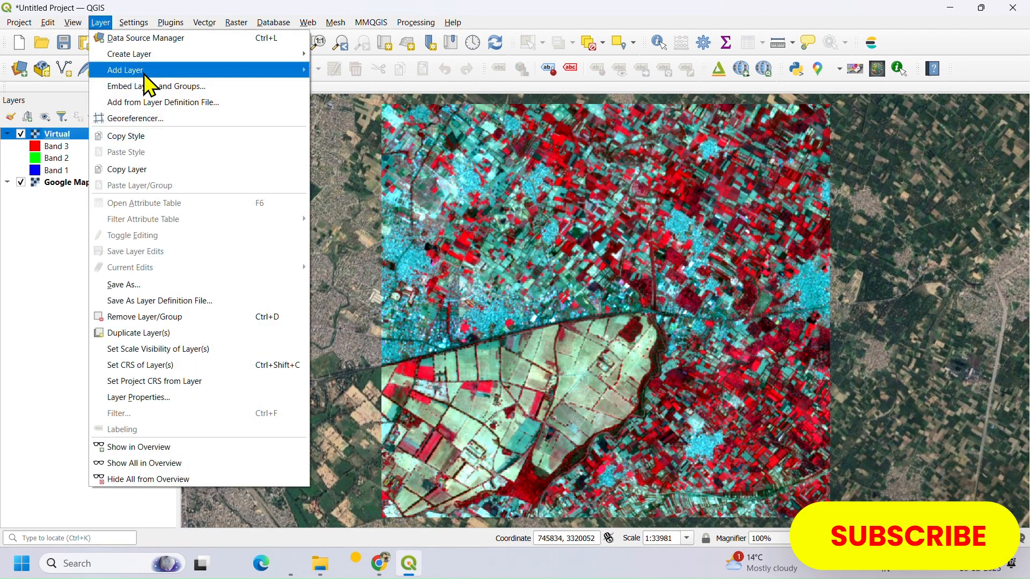
mouse_move(145, 71)
left_click(429, 249)
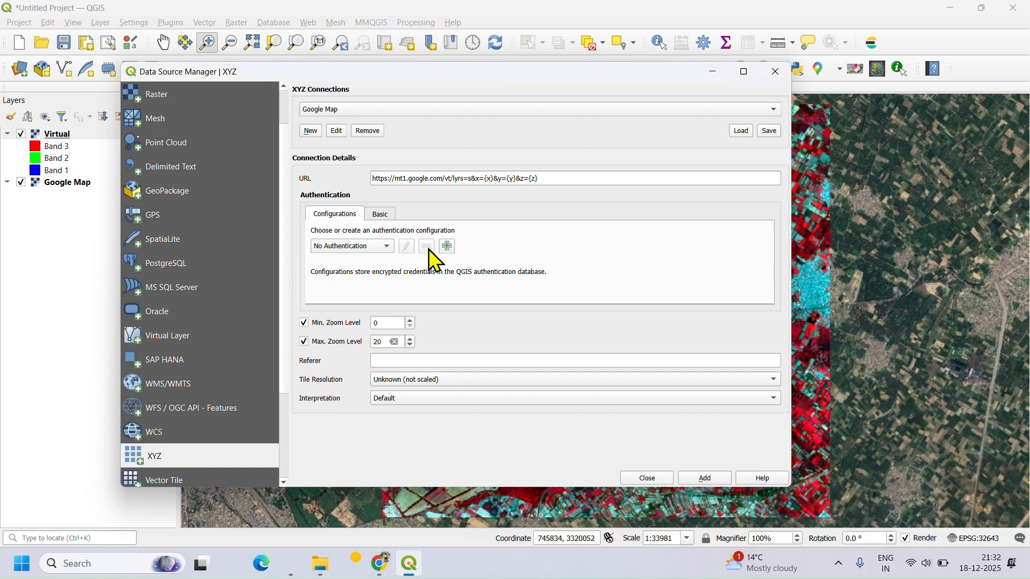
left_click(312, 132)
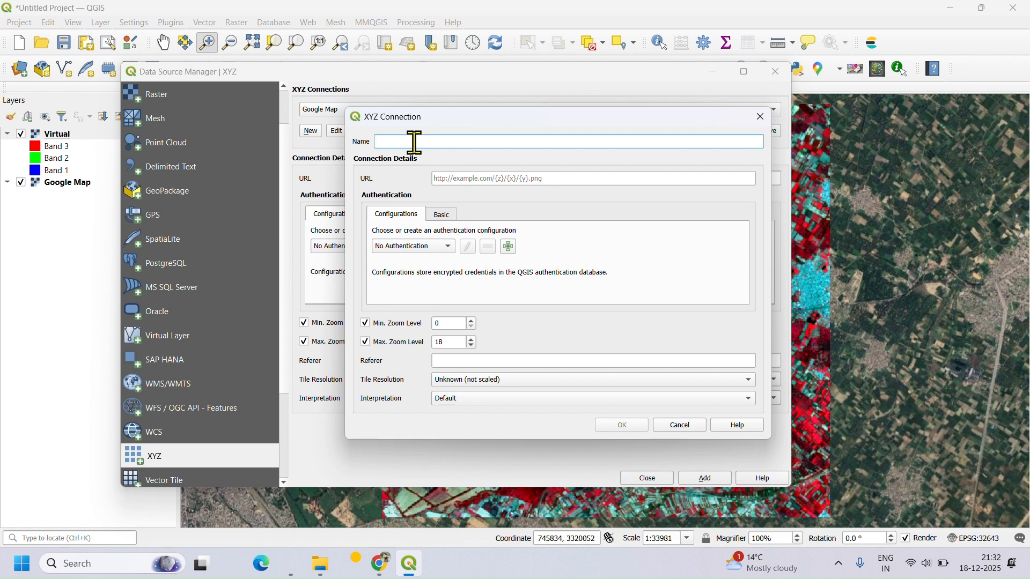
type("Google Hybrid")
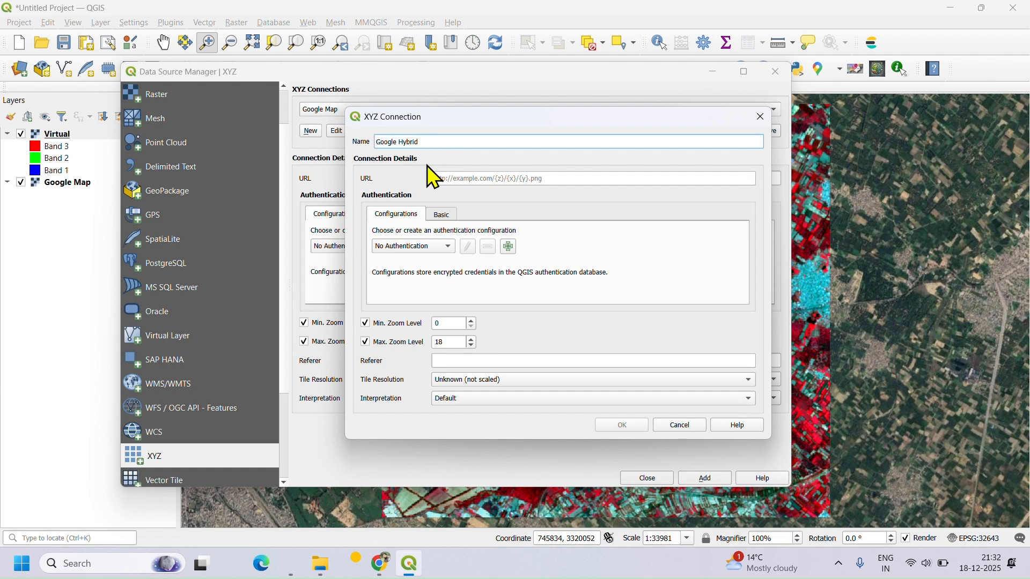
left_click(459, 178)
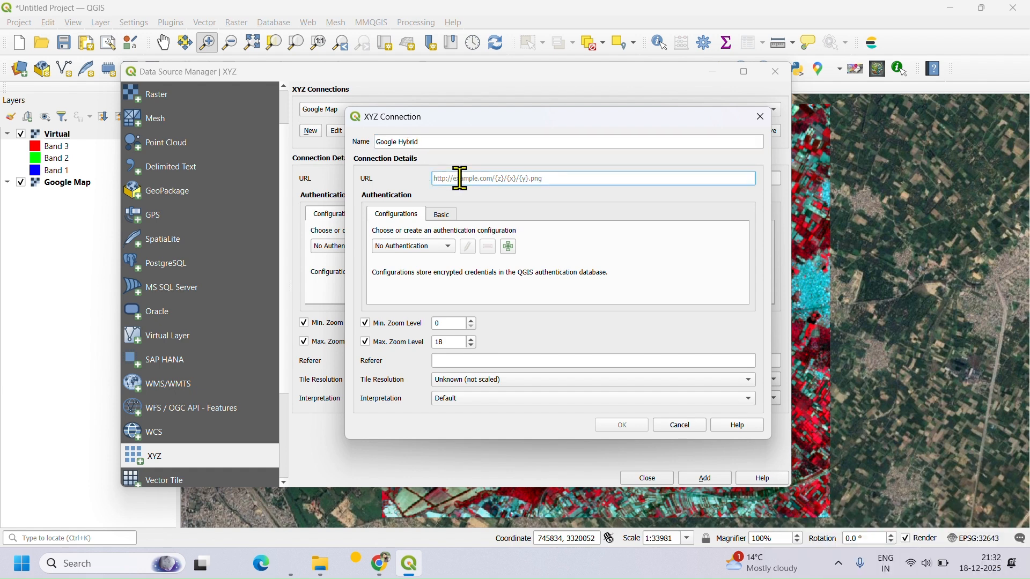
type("https://mt1.google.com/vt/lyrs=y&x={x}&y={y}&z={z}")
left_click_drag(488, 179, 421, 185)
key("BackSpace")
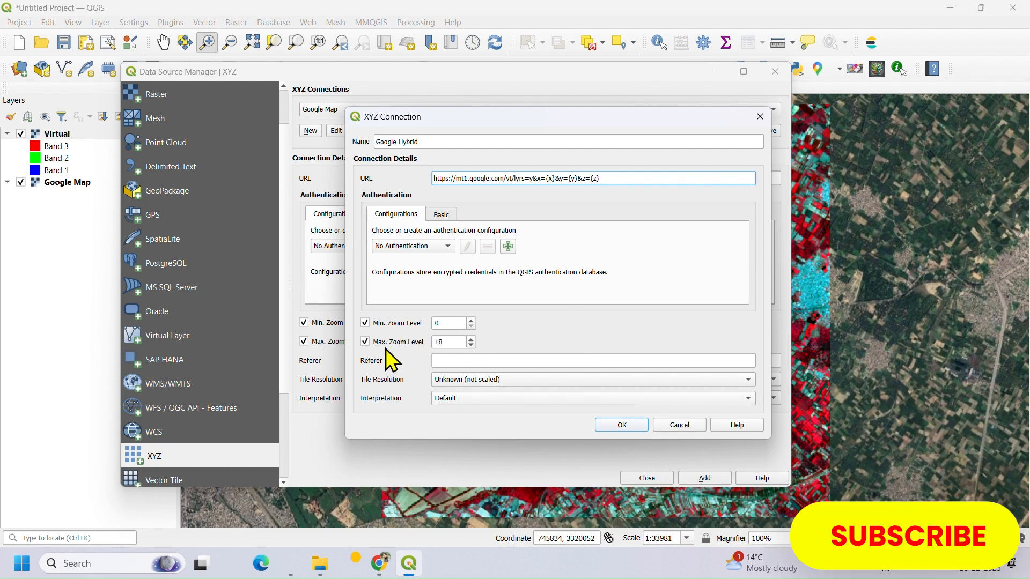
left_click(638, 427)
Add the Google Hybrid connection to the project as a layer placed below Virtual, with Google Map hidden.
left_click(703, 479)
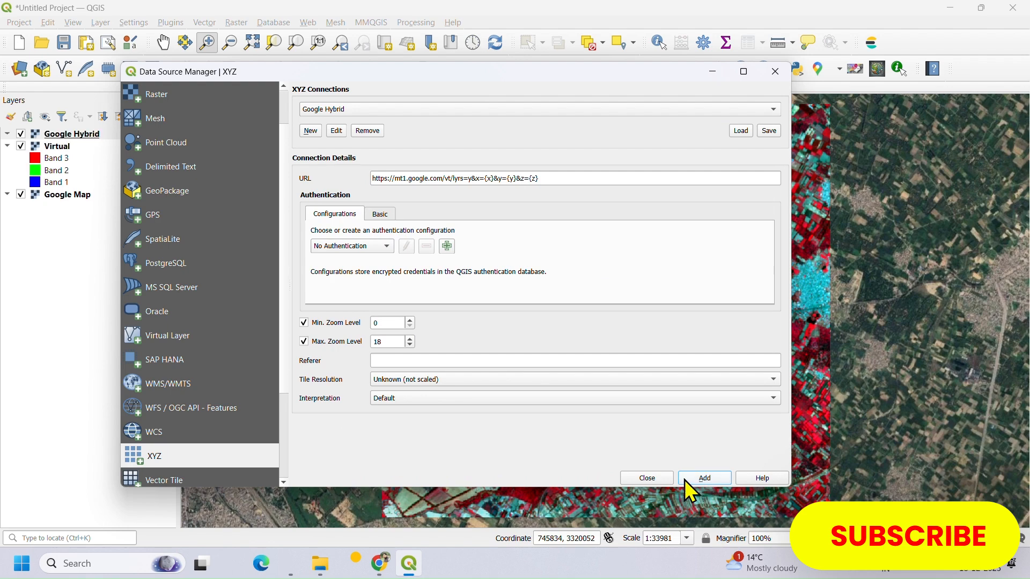
left_click(654, 481)
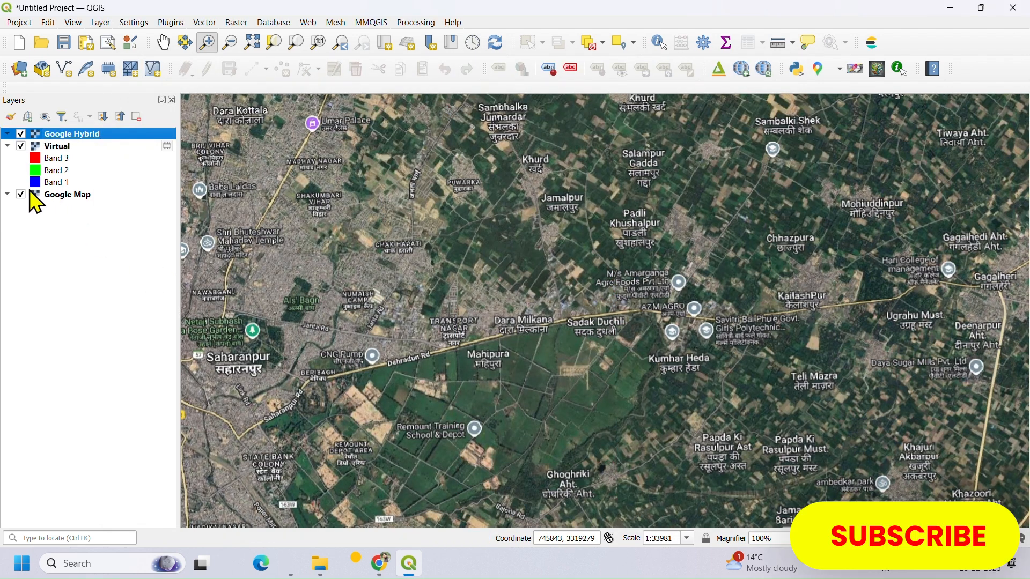
left_click(21, 195)
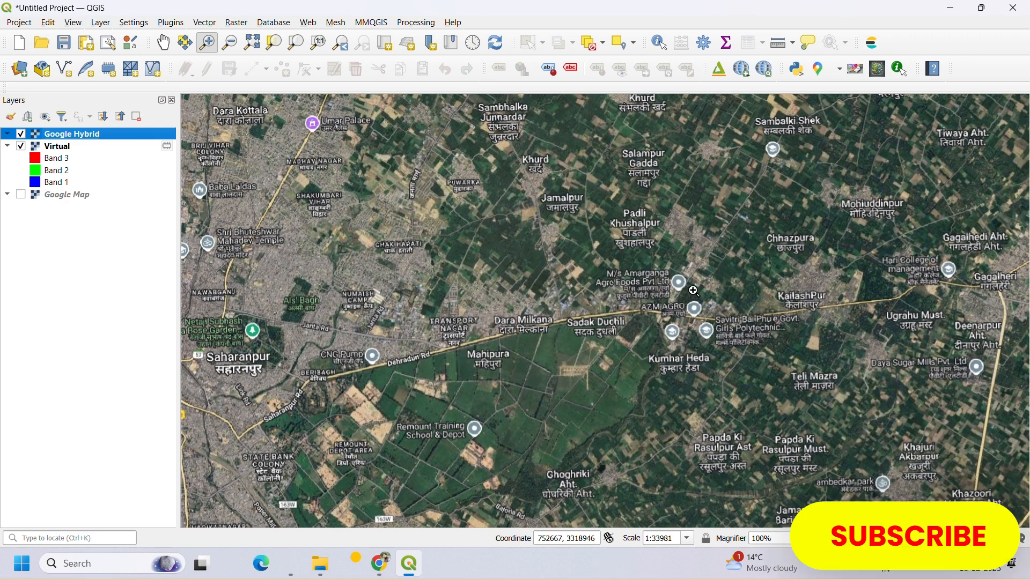
left_click_drag(67, 137, 69, 203)
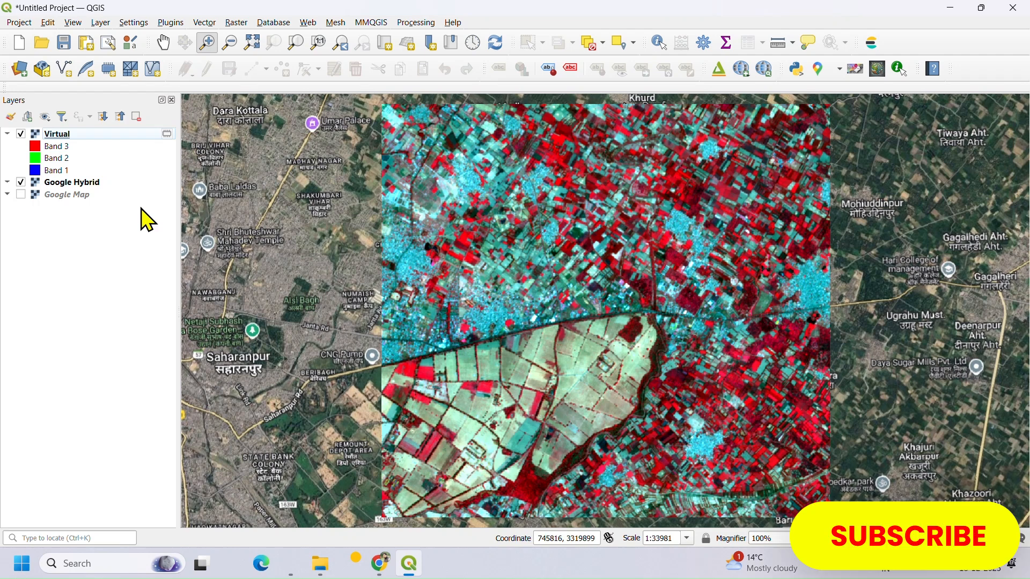
Remove the Google Hybrid and Google Map layers from the project.
right_click(86, 182)
left_click(26, 228)
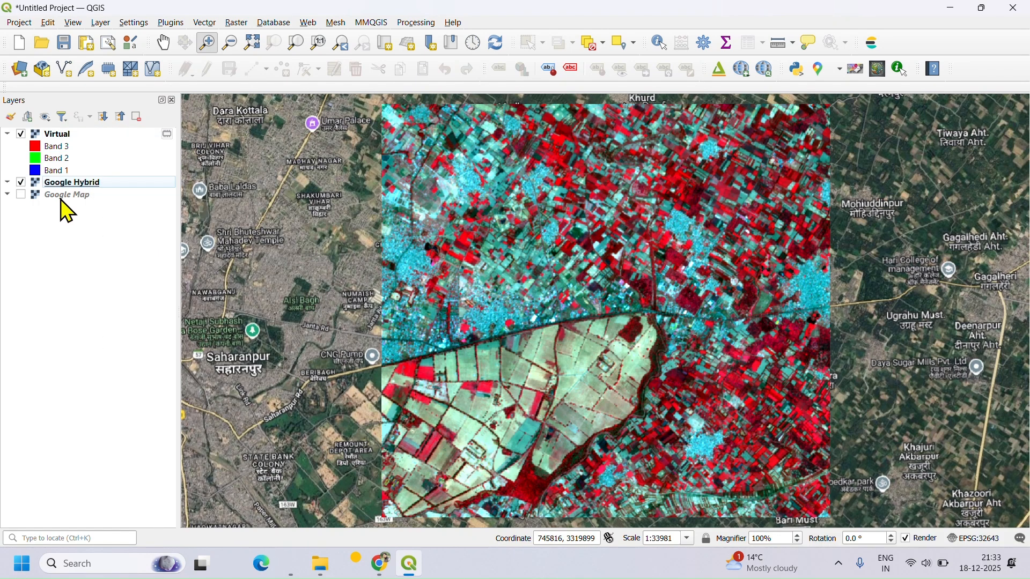
right_click(82, 184)
left_click(136, 116)
left_click(491, 295)
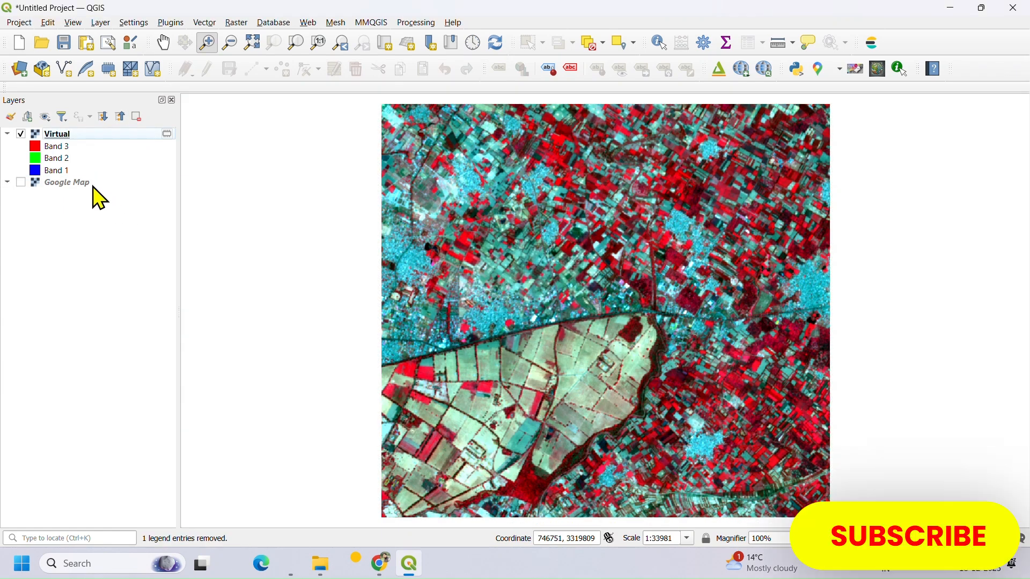
left_click(105, 182)
left_click(136, 117)
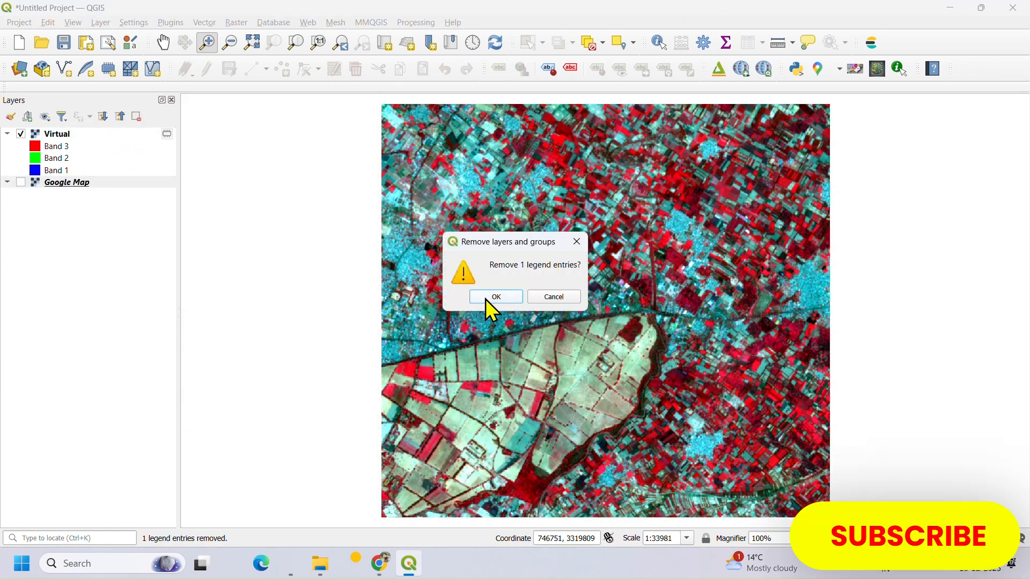
left_click(489, 298)
Start adding an XYZ layer again and choose the saved Google Map connection.
left_click(104, 25)
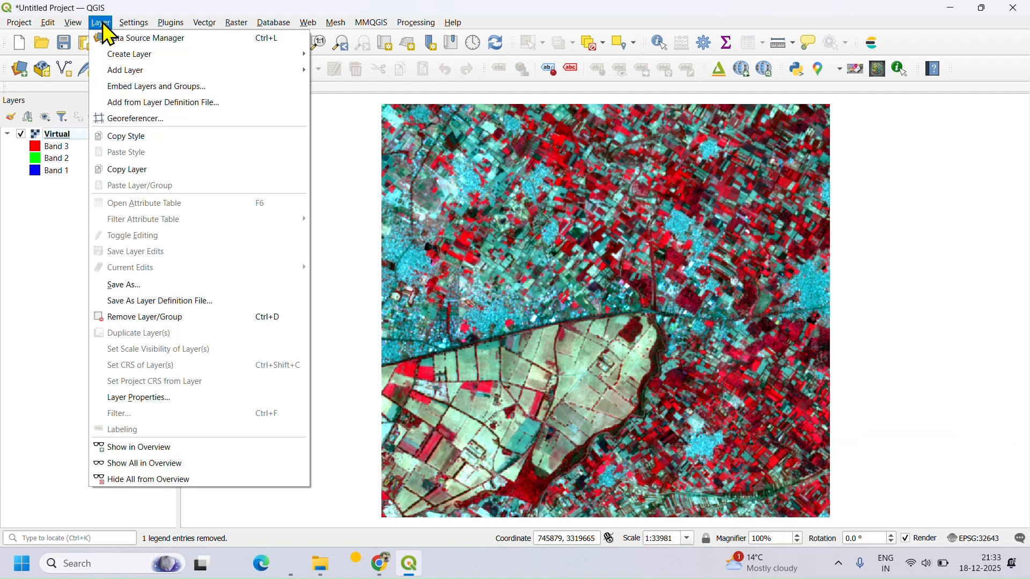
mouse_move(121, 76)
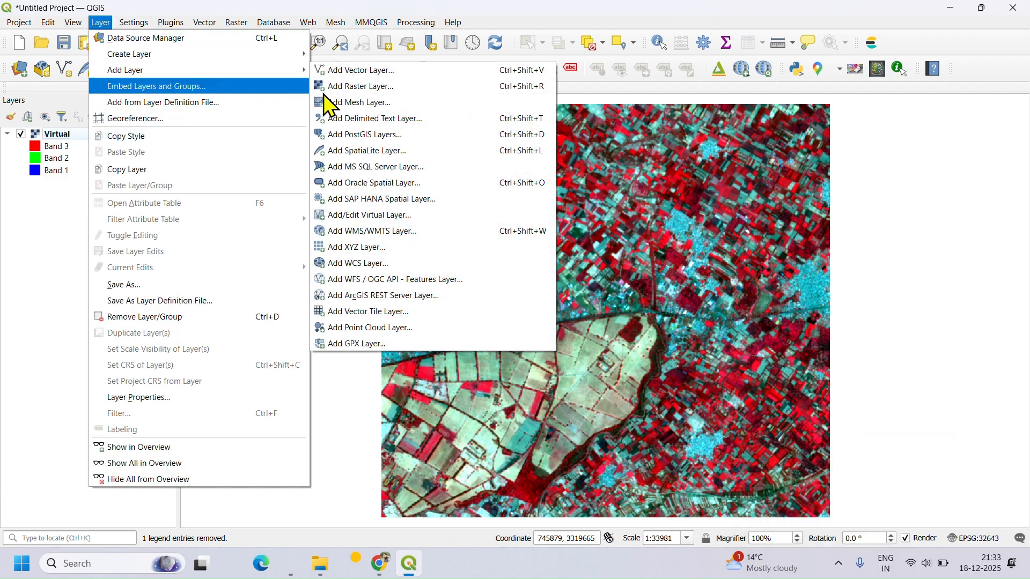
left_click(395, 248)
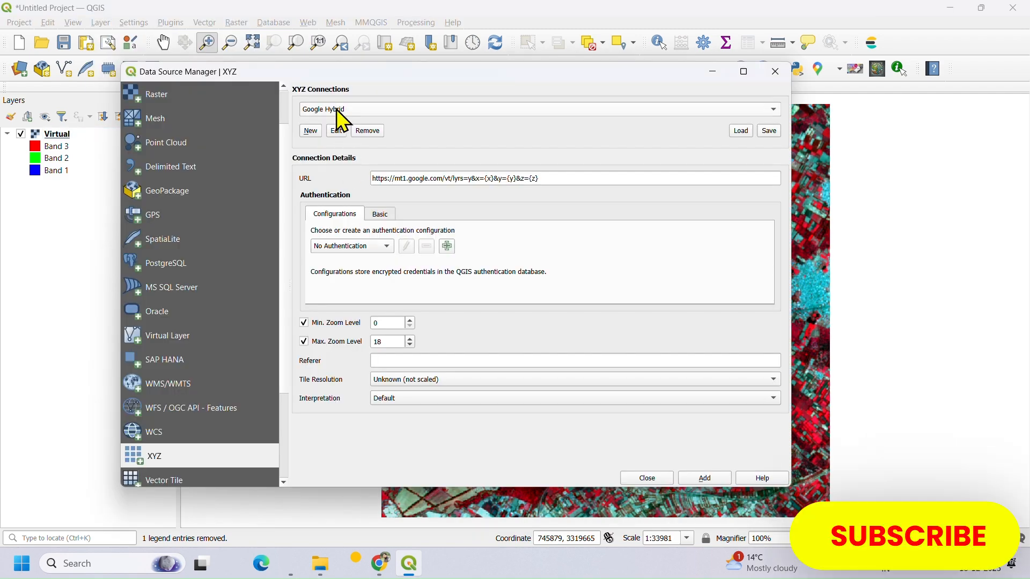
left_click(736, 112)
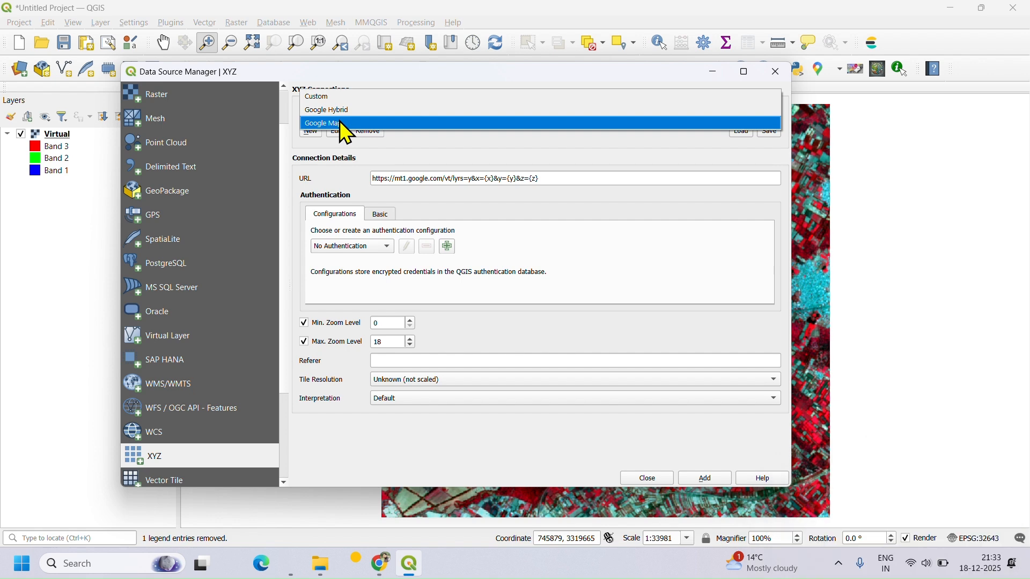
left_click(344, 123)
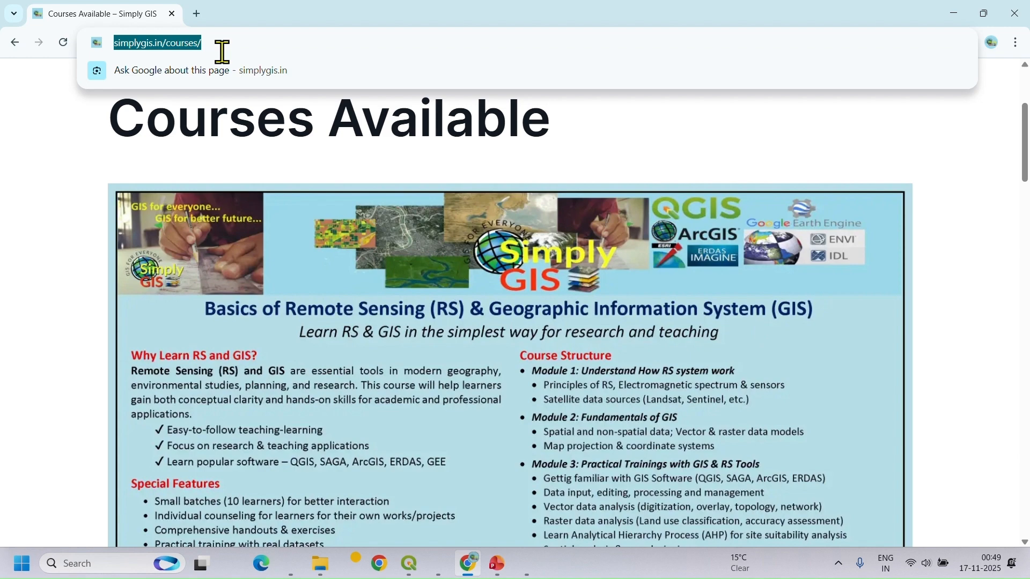
Open the detailed course structure from the Courses Available page of the Simply GIS website.
scroll(542, 239, "down", 5)
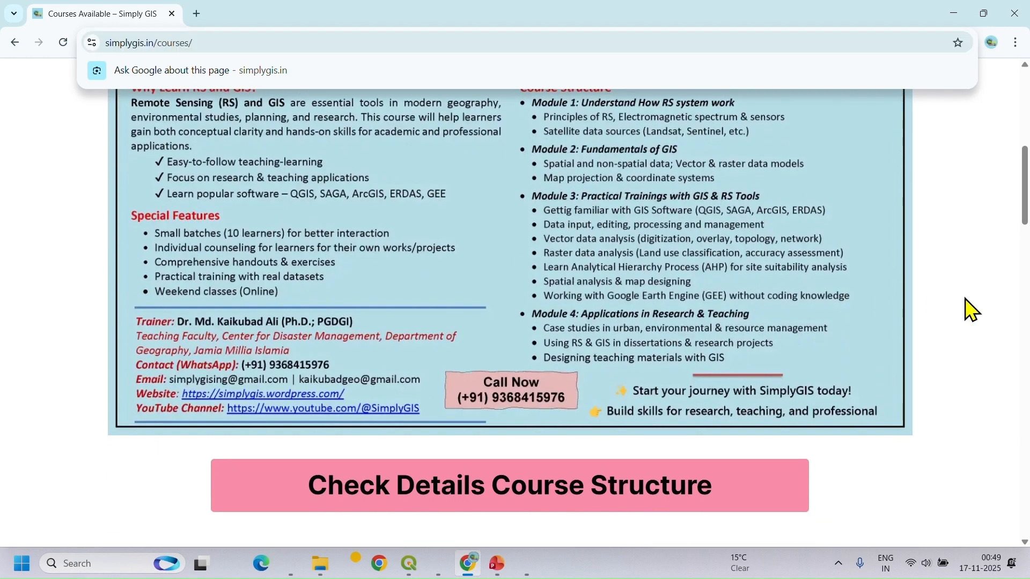
left_click(970, 309)
scroll(971, 308, "down", 4)
left_click(566, 301)
Examine the training page's course duration, mode, timings, fee, registration form and the full table of session topics and tools.
scroll(573, 302, "down", 2)
scroll(575, 305, "down", 9)
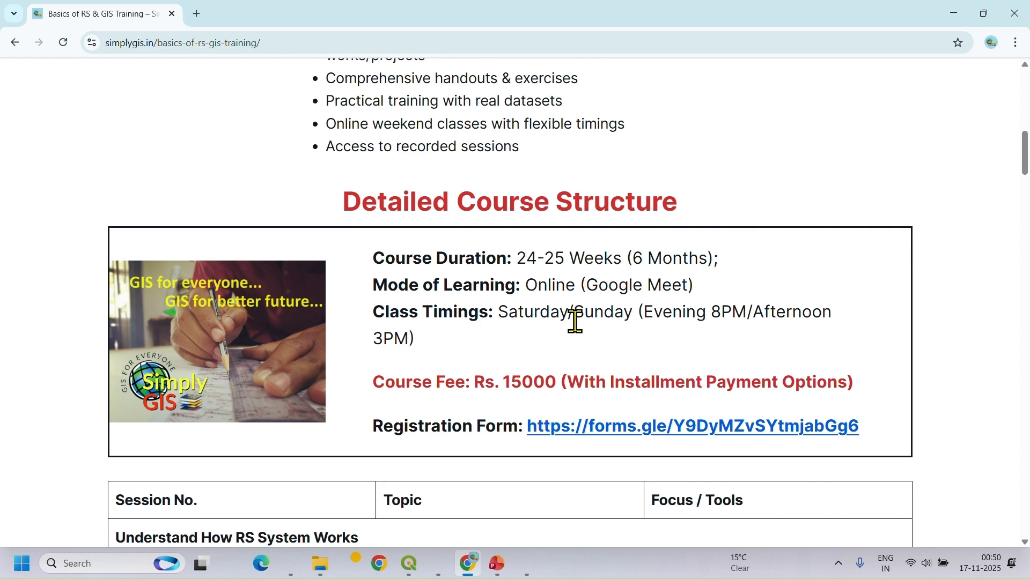
scroll(576, 321, "down", 1)
scroll(575, 321, "down", 1)
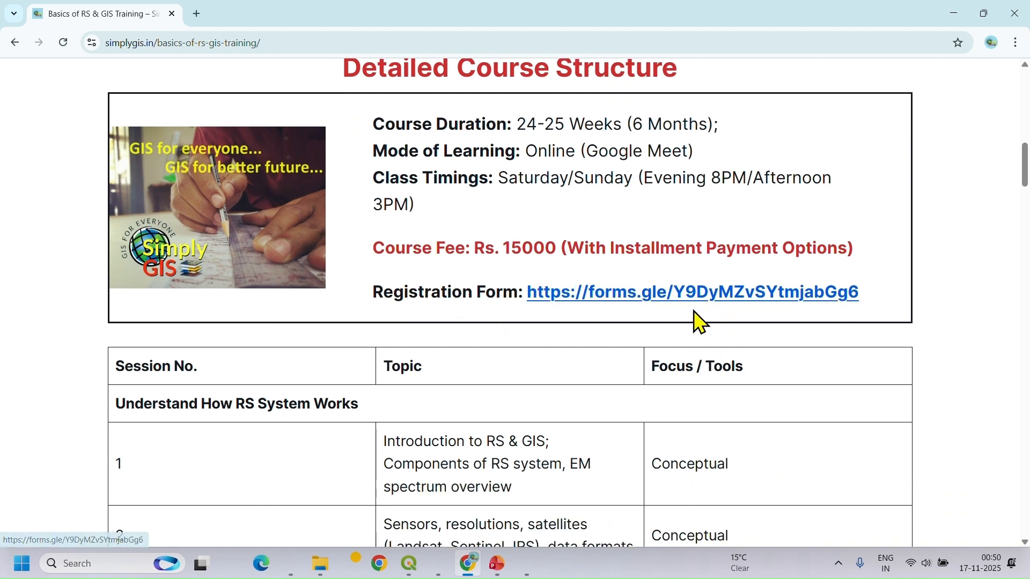
scroll(697, 304, "down", 3)
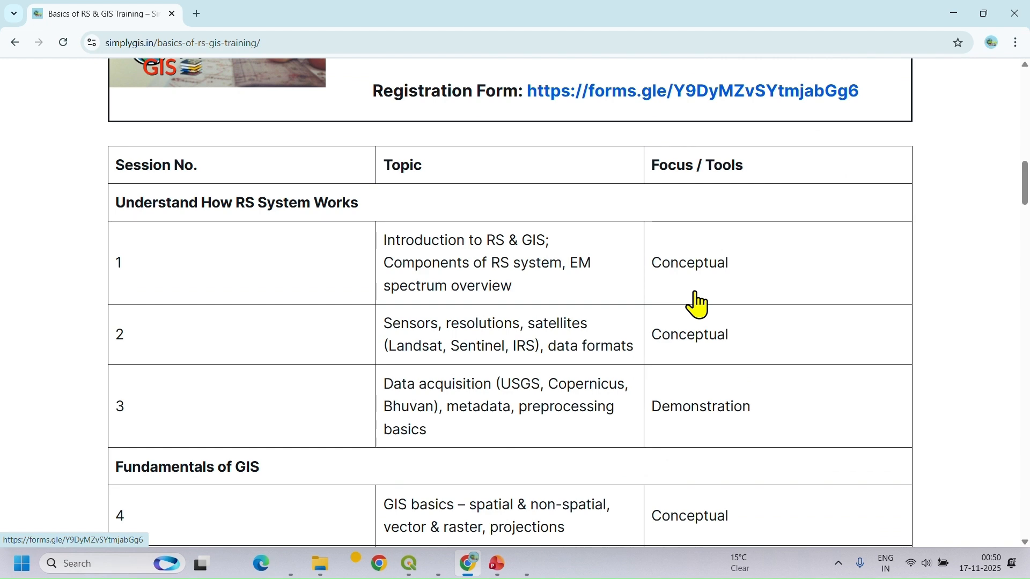
scroll(413, 236, "down", 2)
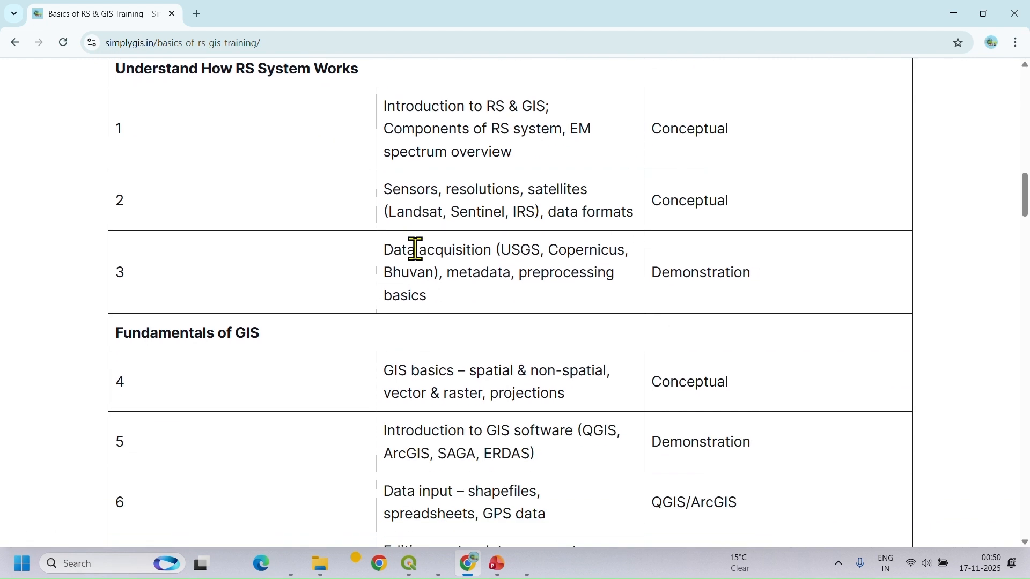
scroll(416, 249, "down", 10)
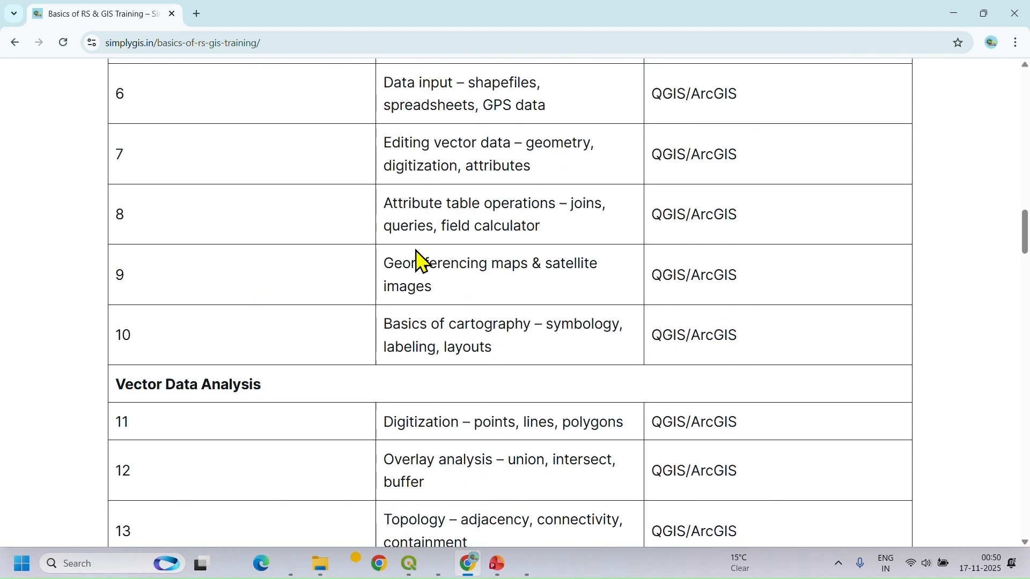
scroll(418, 254, "down", 15)
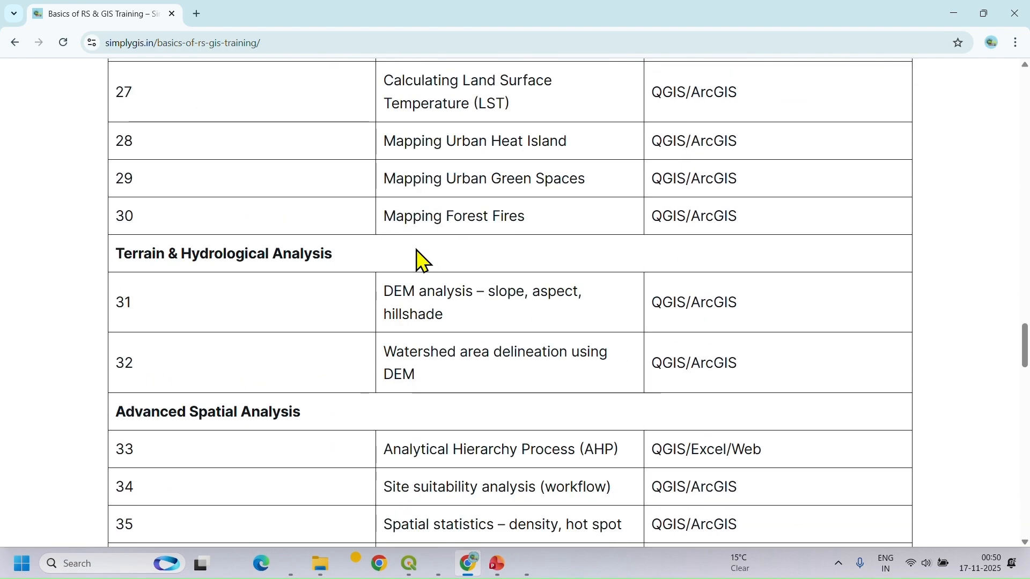
scroll(416, 249, "down", 20)
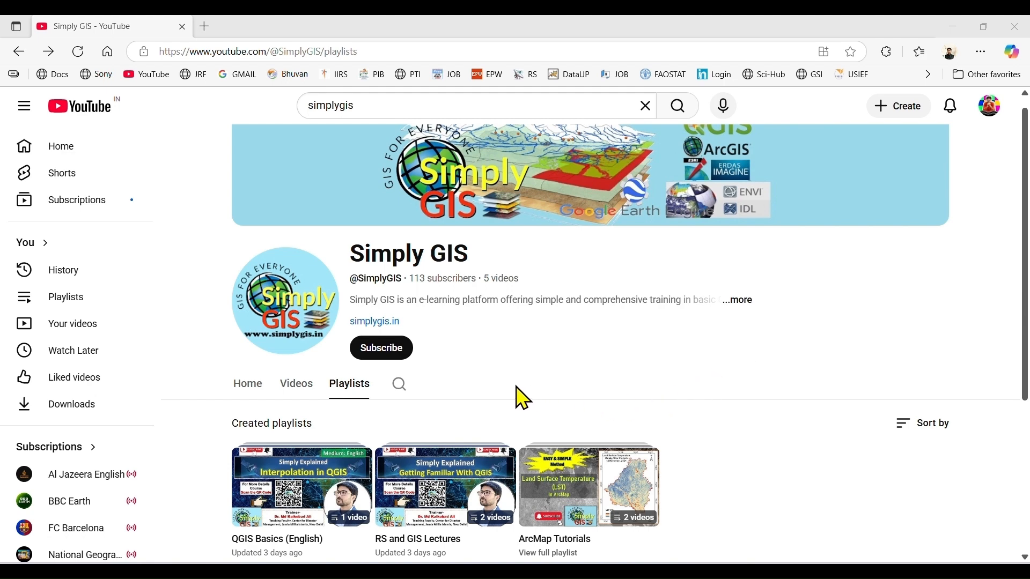
Subscribe to the Simply GIS channel on YouTube and set its notifications to All.
left_click(391, 355)
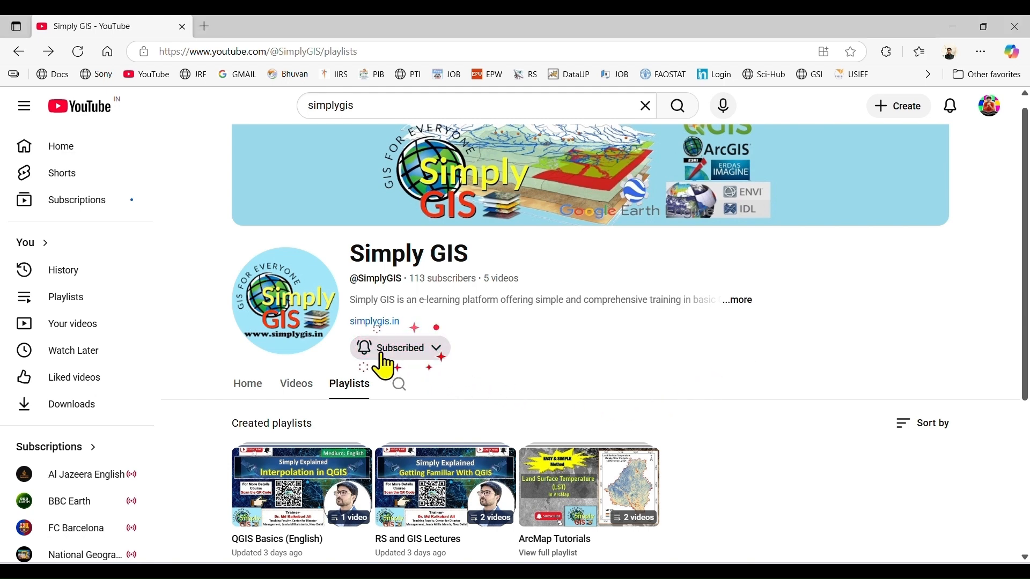
left_click(368, 360)
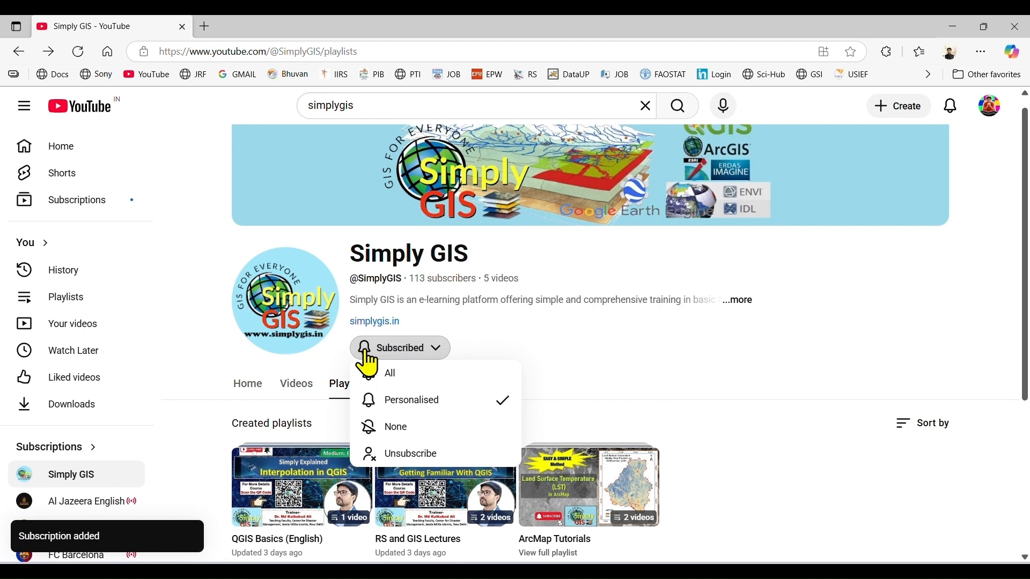
left_click(410, 397)
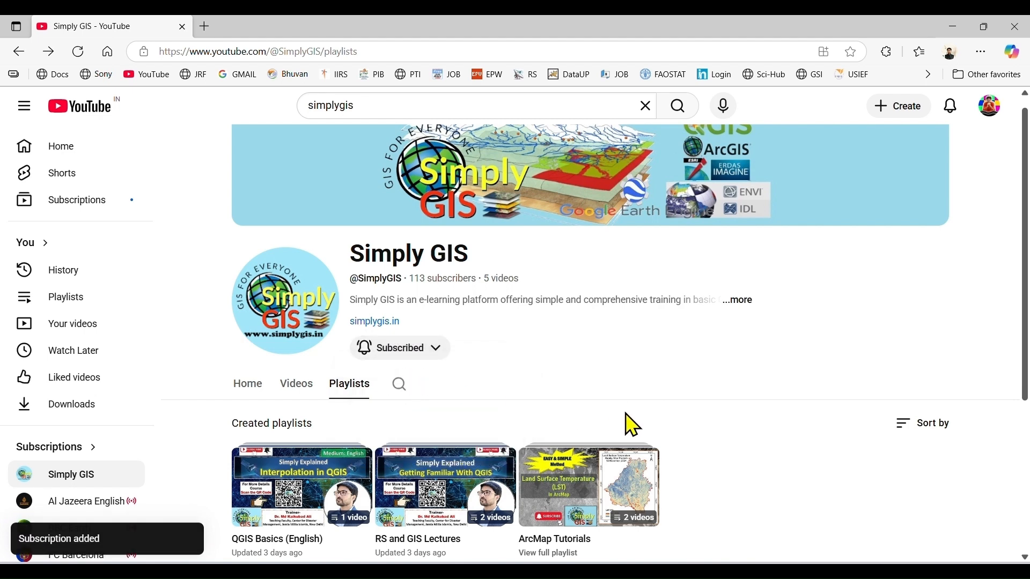
scroll(632, 425, "down", 1)
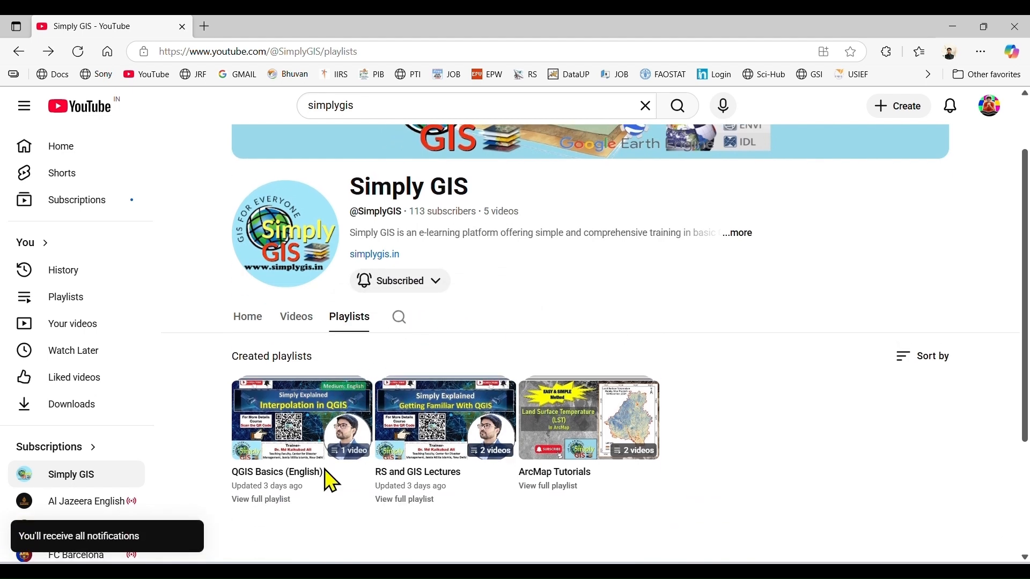
mouse_move(315, 500)
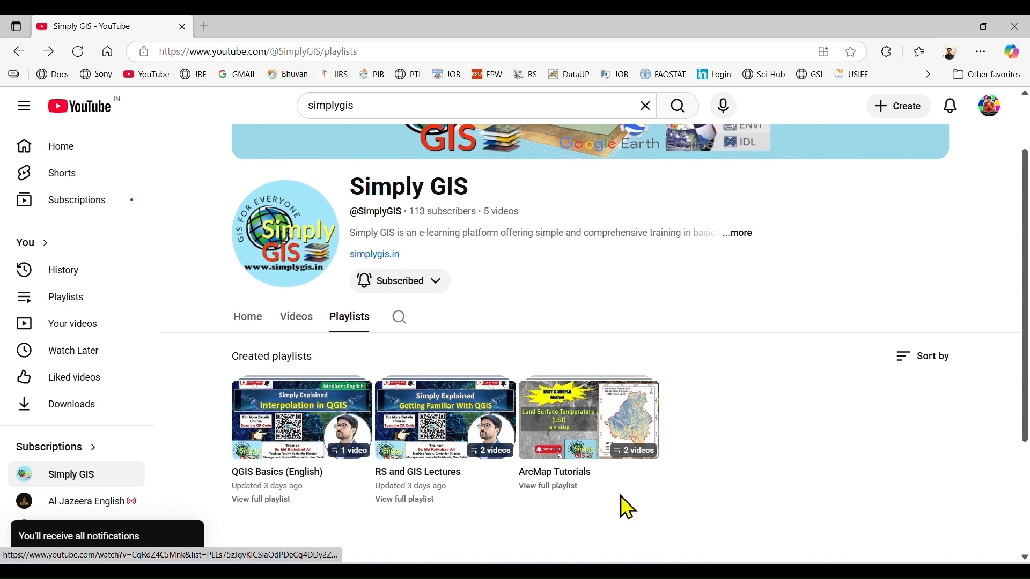
mouse_move(610, 491)
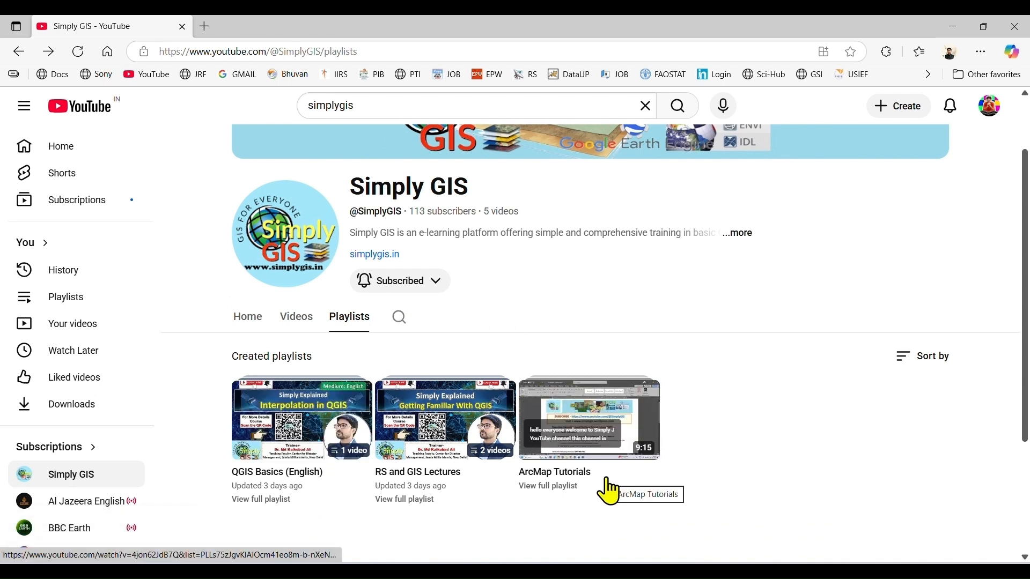